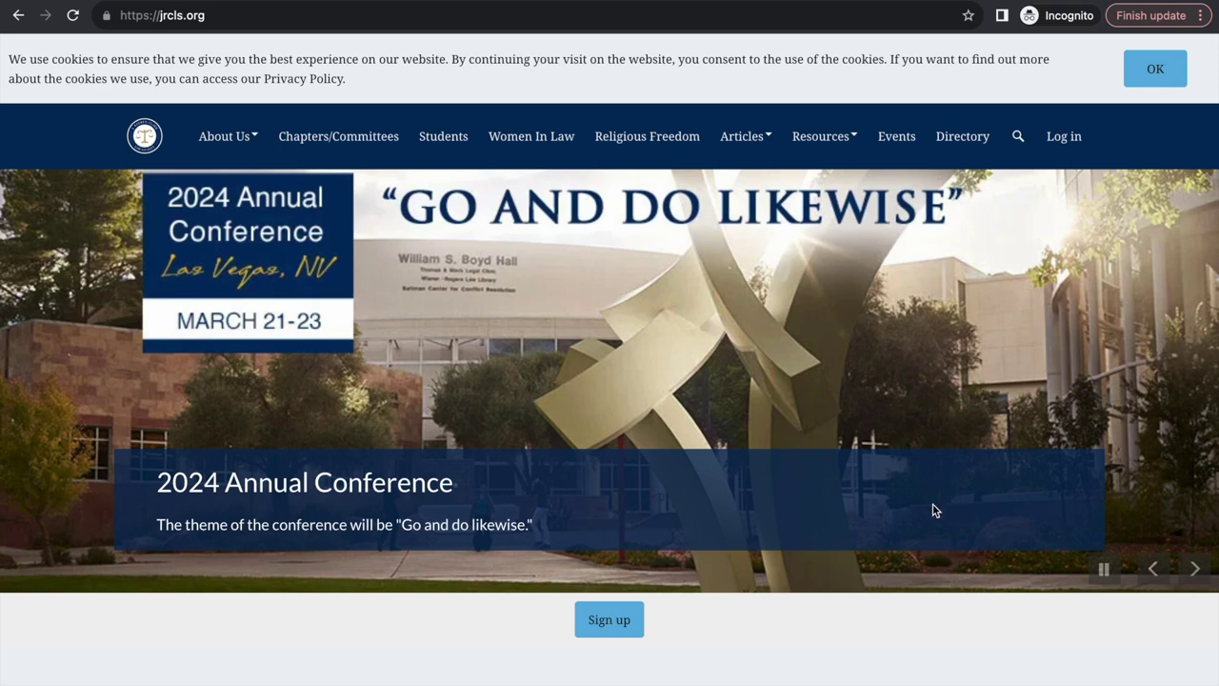
Step: Log in using the saved Chrome website credentials, then go to the member dashboard
click(1067, 139)
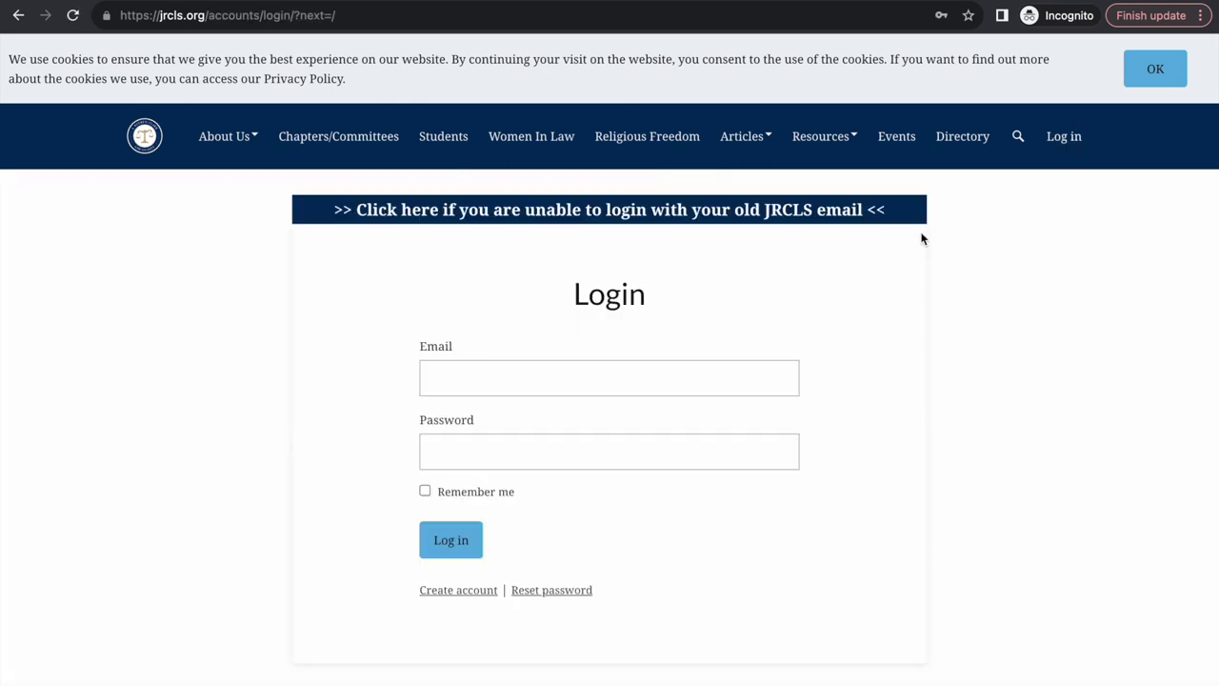
click(479, 381)
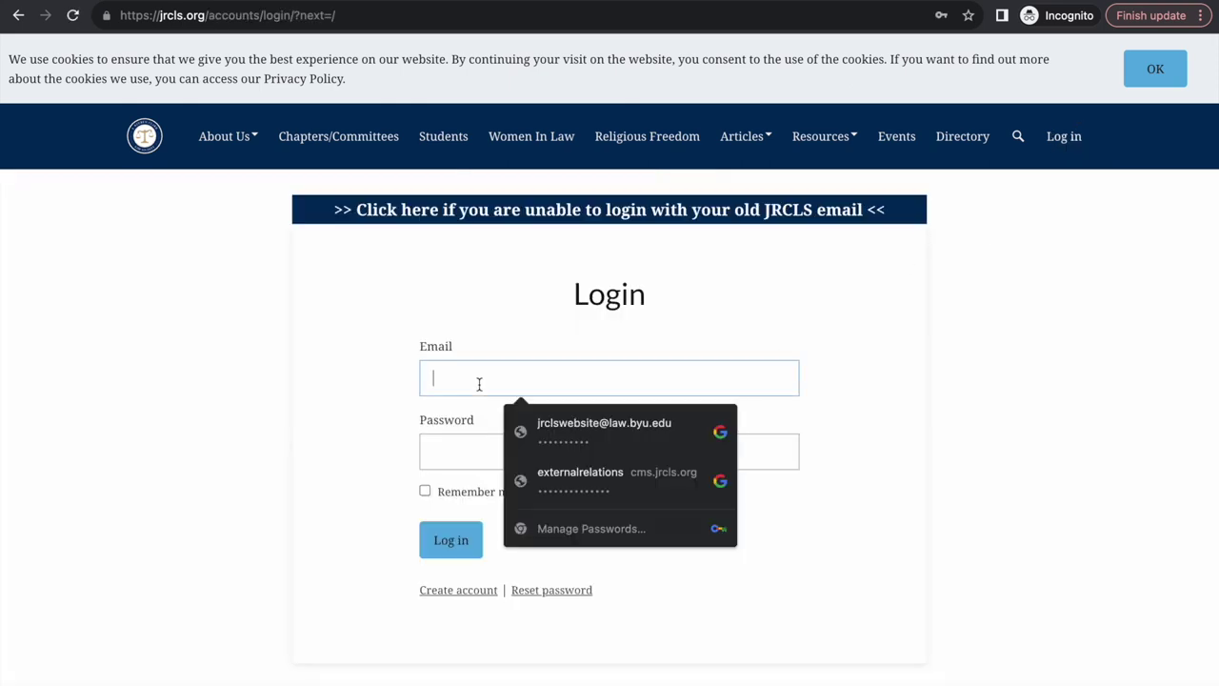
click(558, 428)
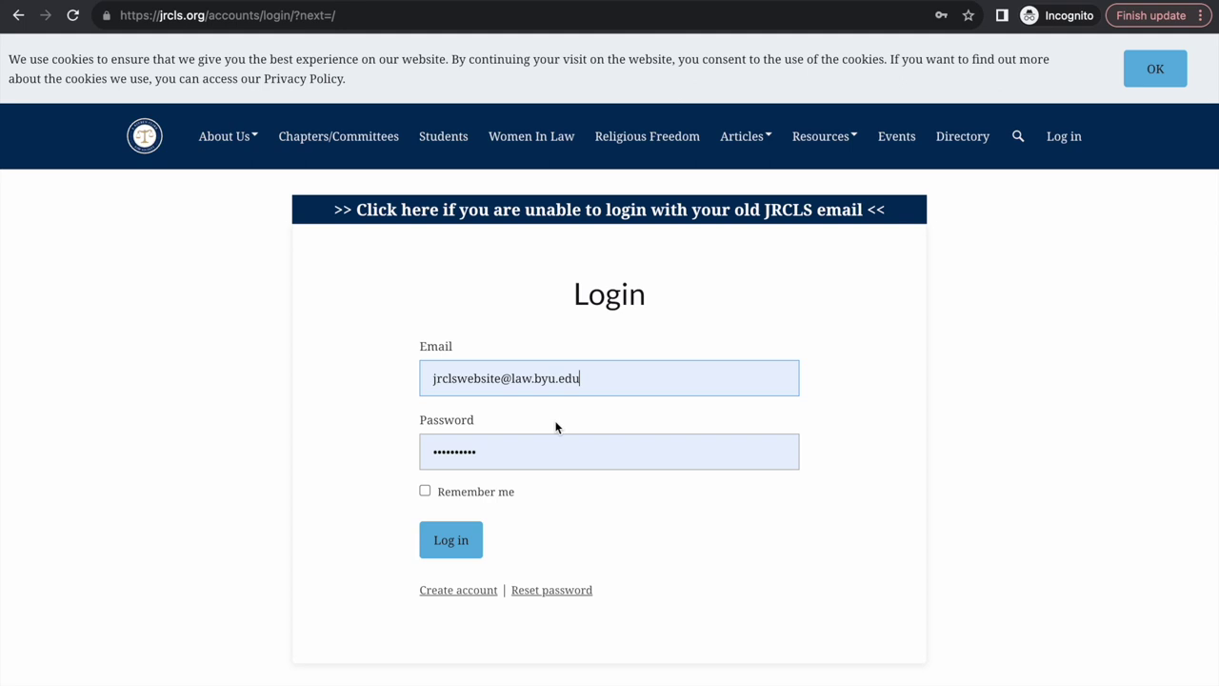
click(447, 542)
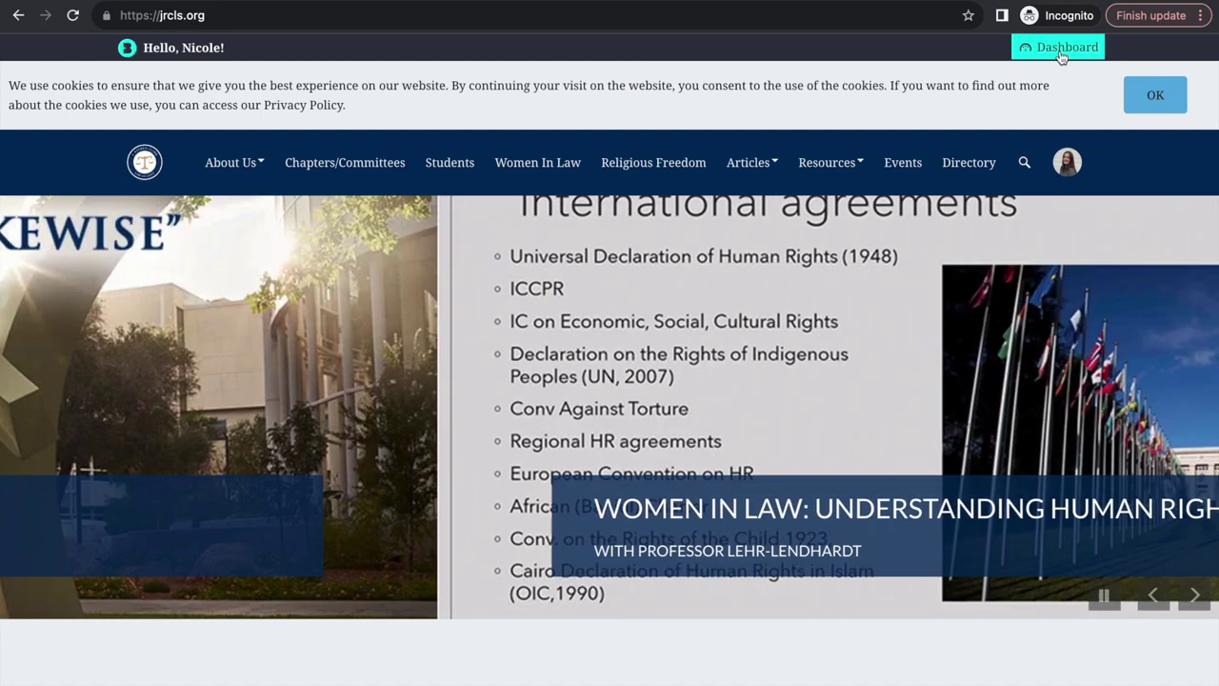
click(1063, 55)
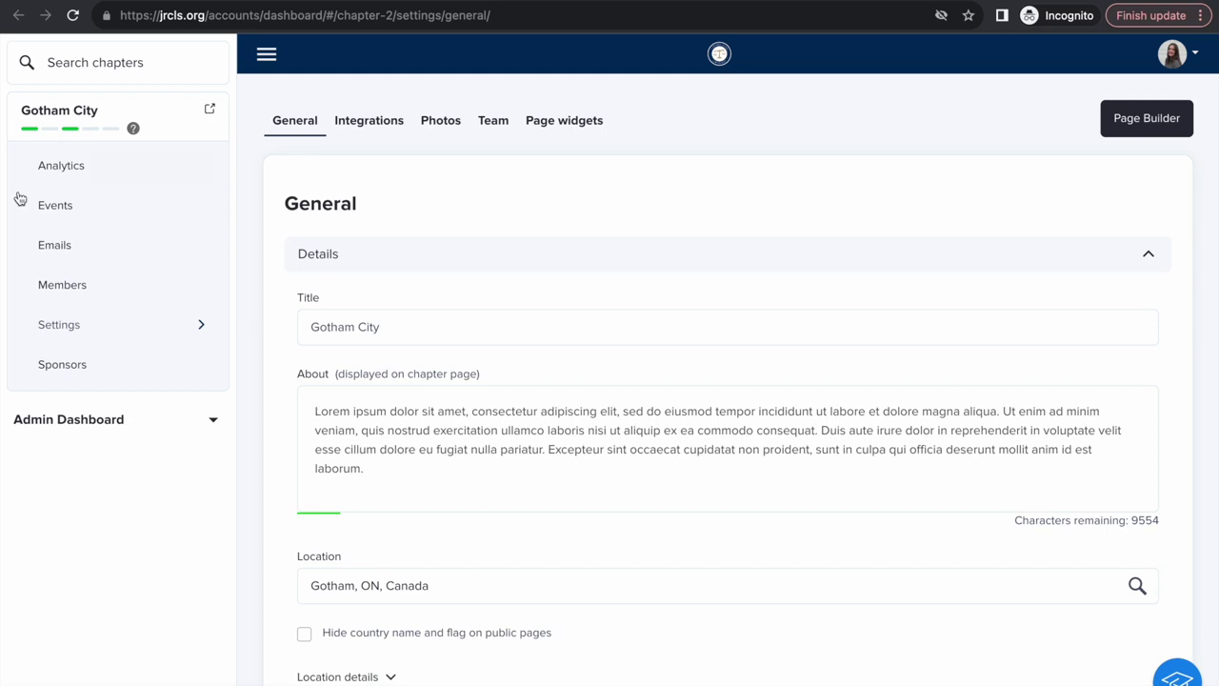
scroll(302, 436, down, 1)
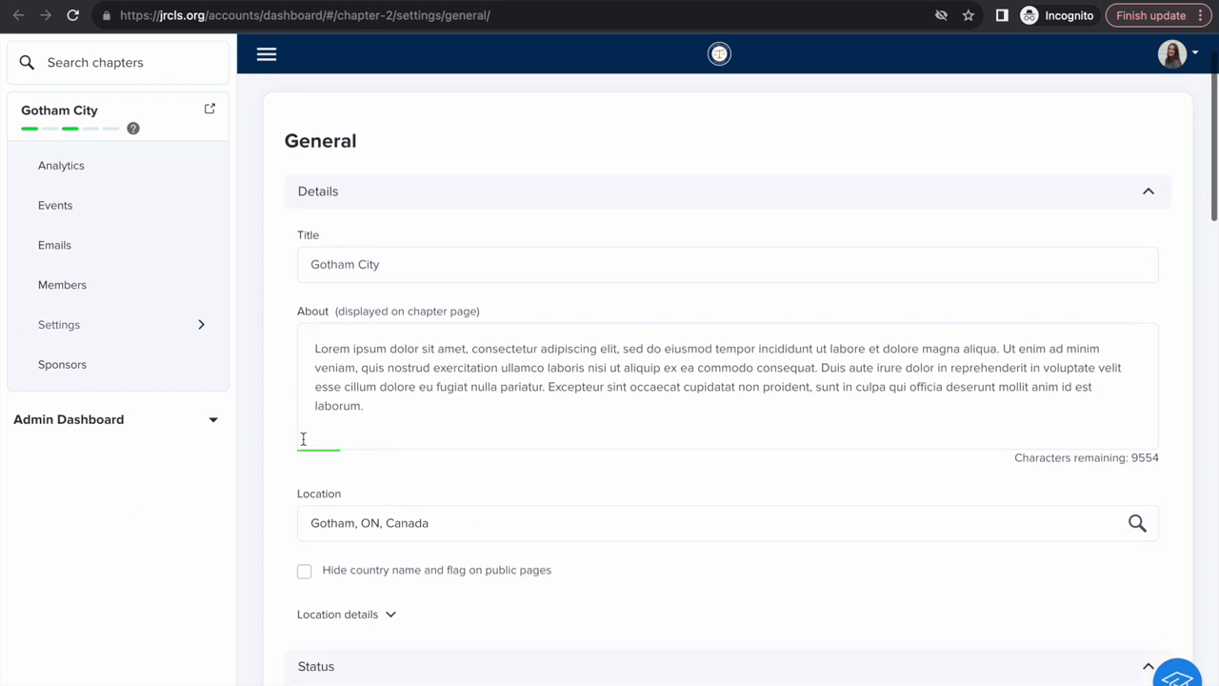
click(315, 344)
drag(315, 345, 367, 403)
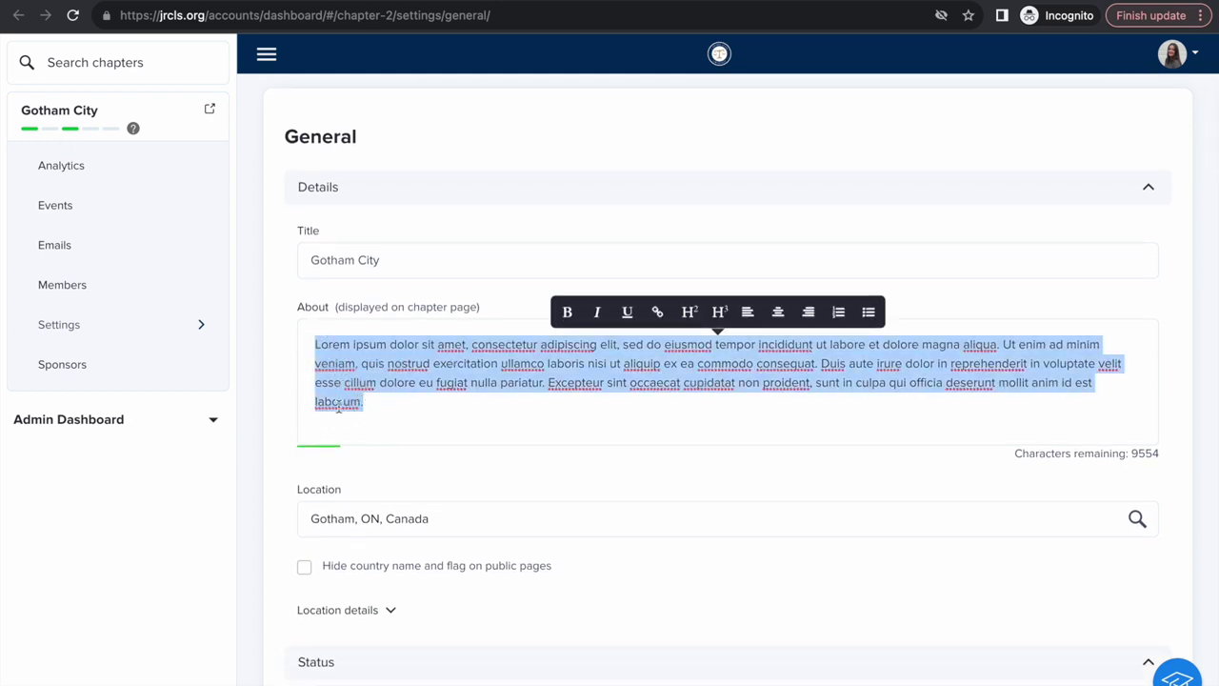
scroll(283, 409, down, 2)
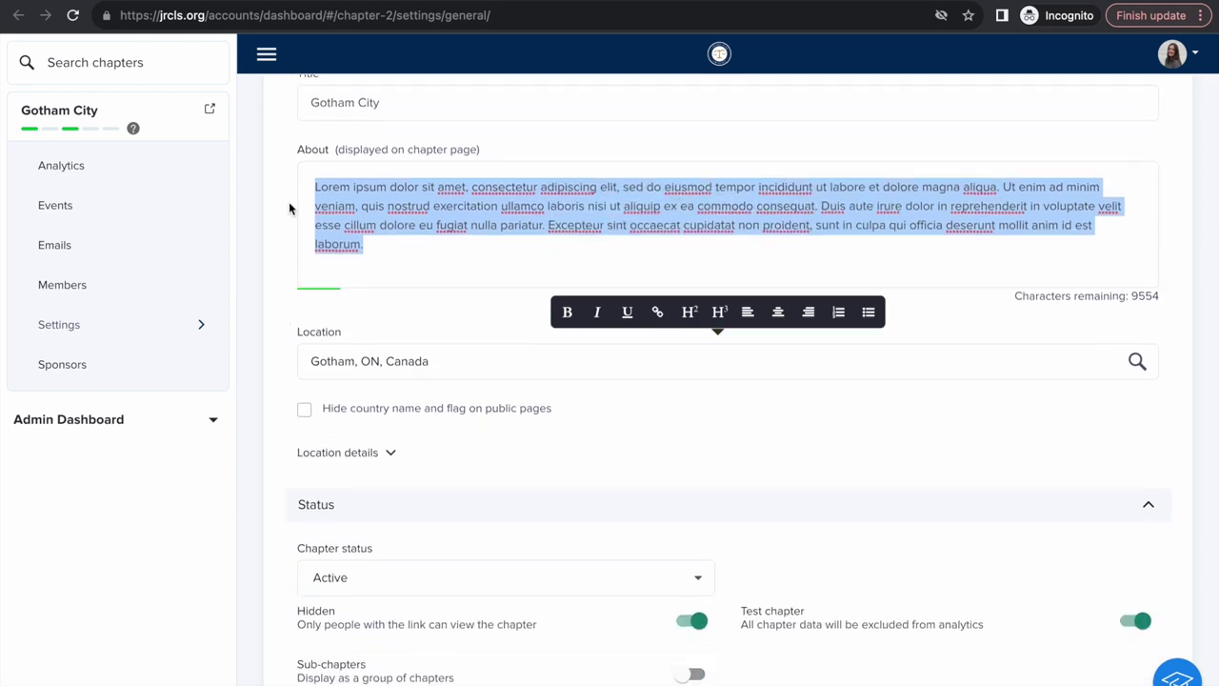
click(391, 254)
scroll(291, 341, down, 2)
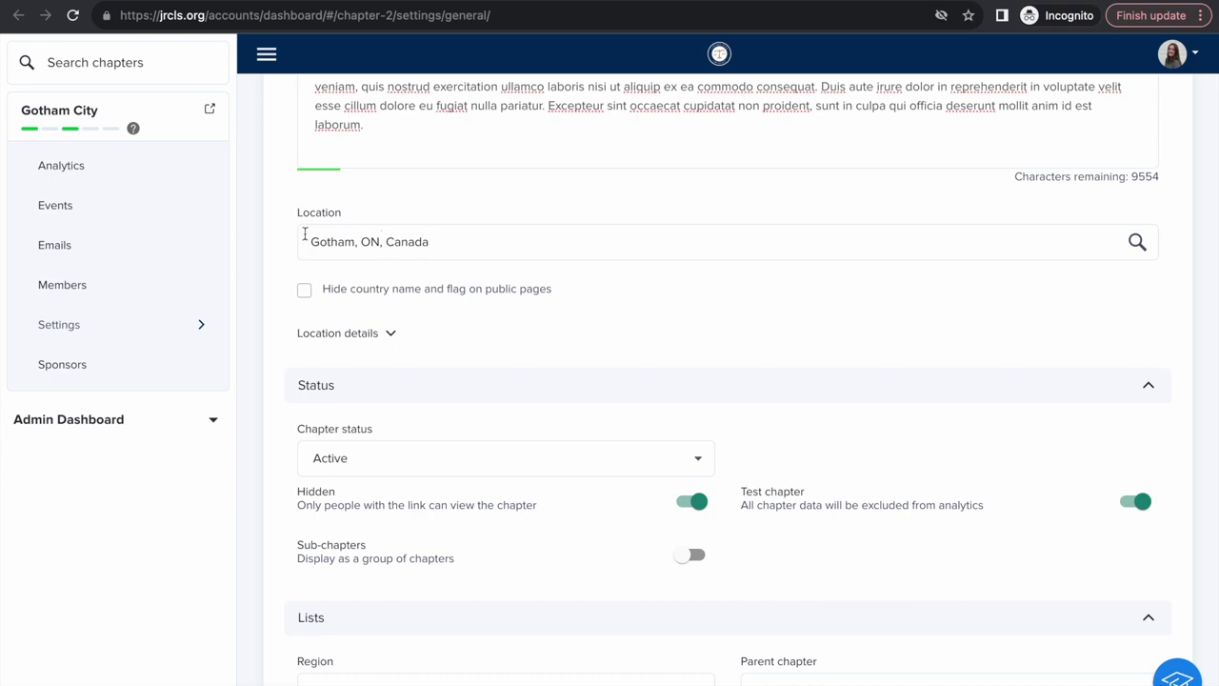
scroll(279, 278, down, 2)
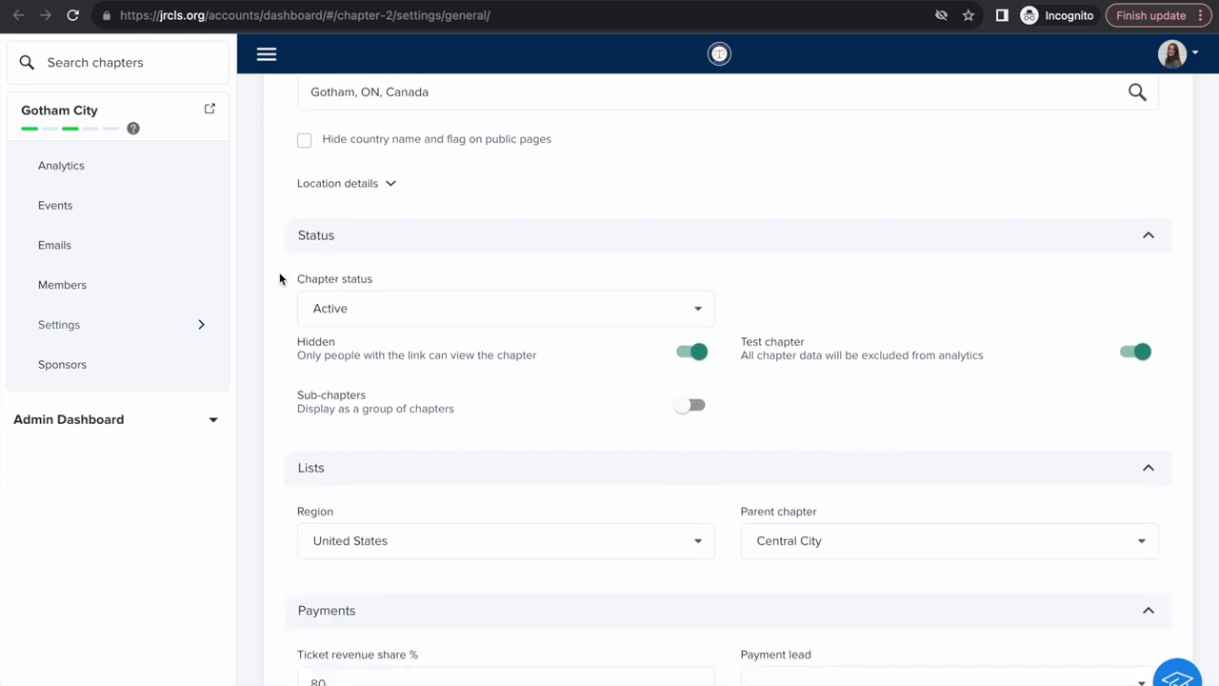
scroll(280, 278, down, 1)
scroll(292, 307, down, 4)
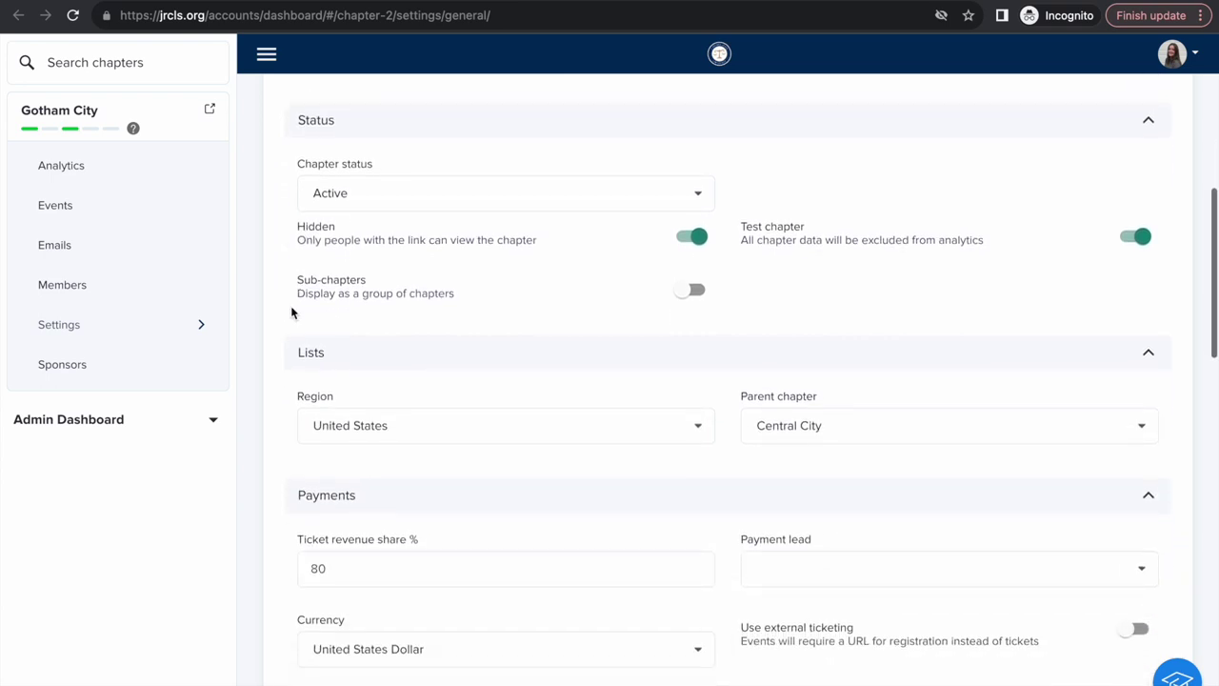
scroll(292, 311, down, 5)
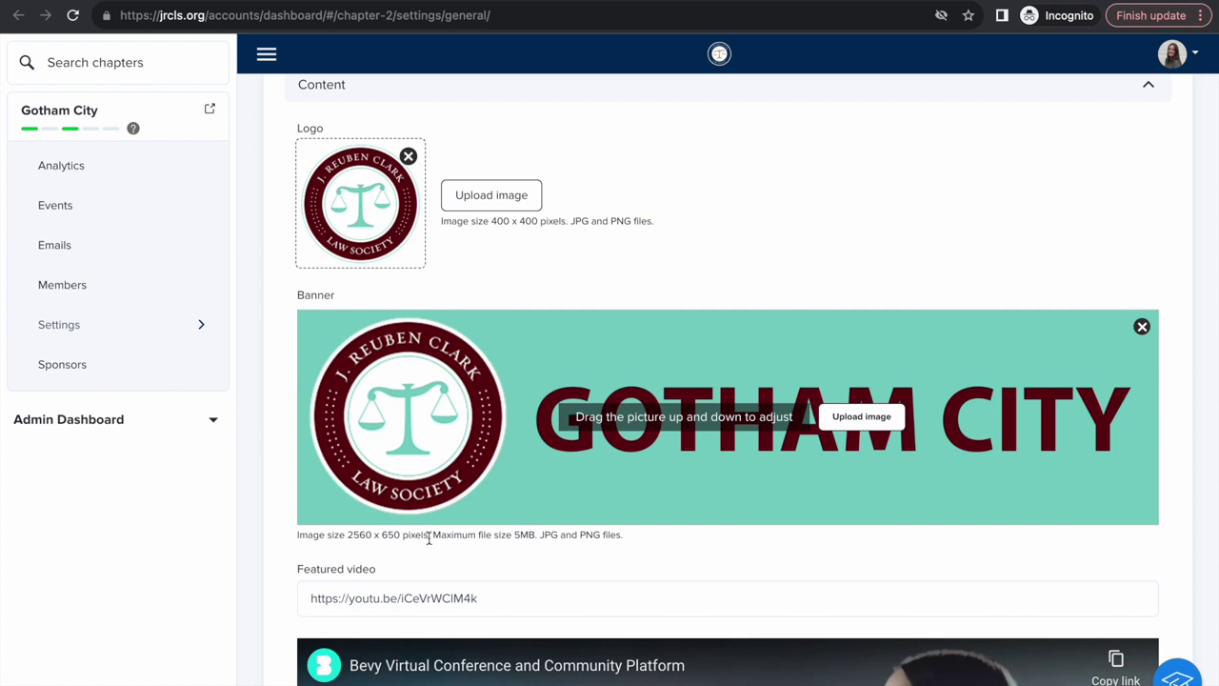
Step: Save Gotham City's general settings, accept the confirmation, and return to the top of the page
scroll(286, 549, down, 2)
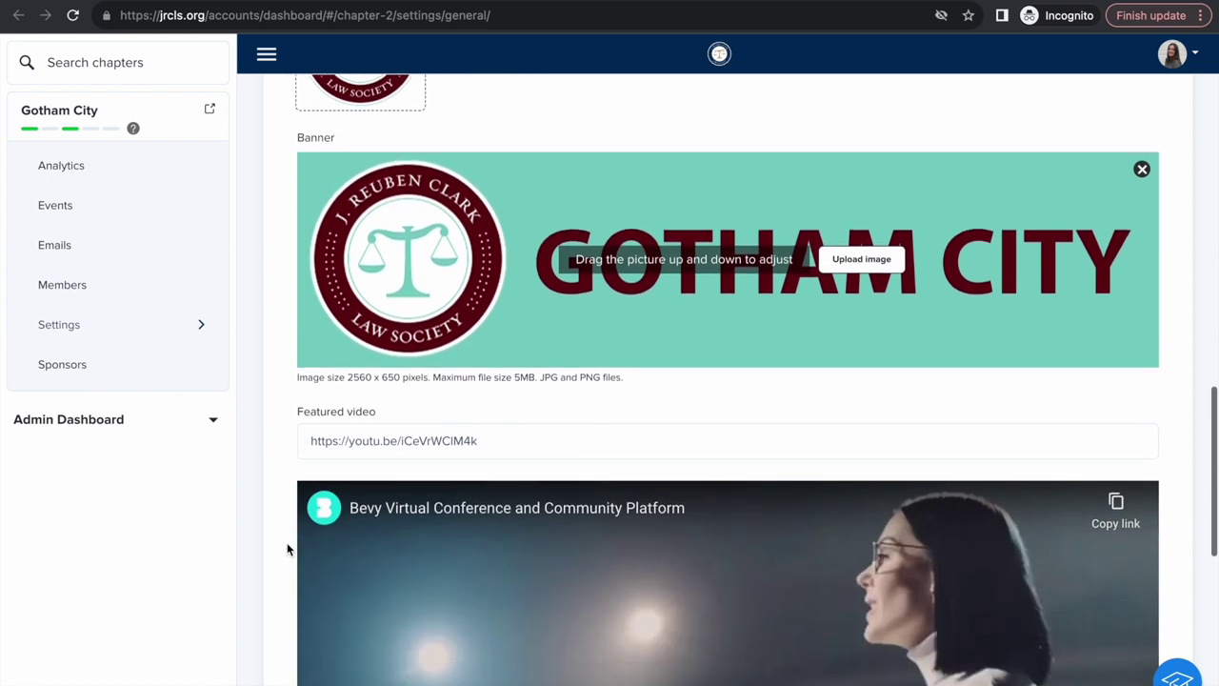
scroll(281, 566, down, 1)
scroll(281, 568, down, 1)
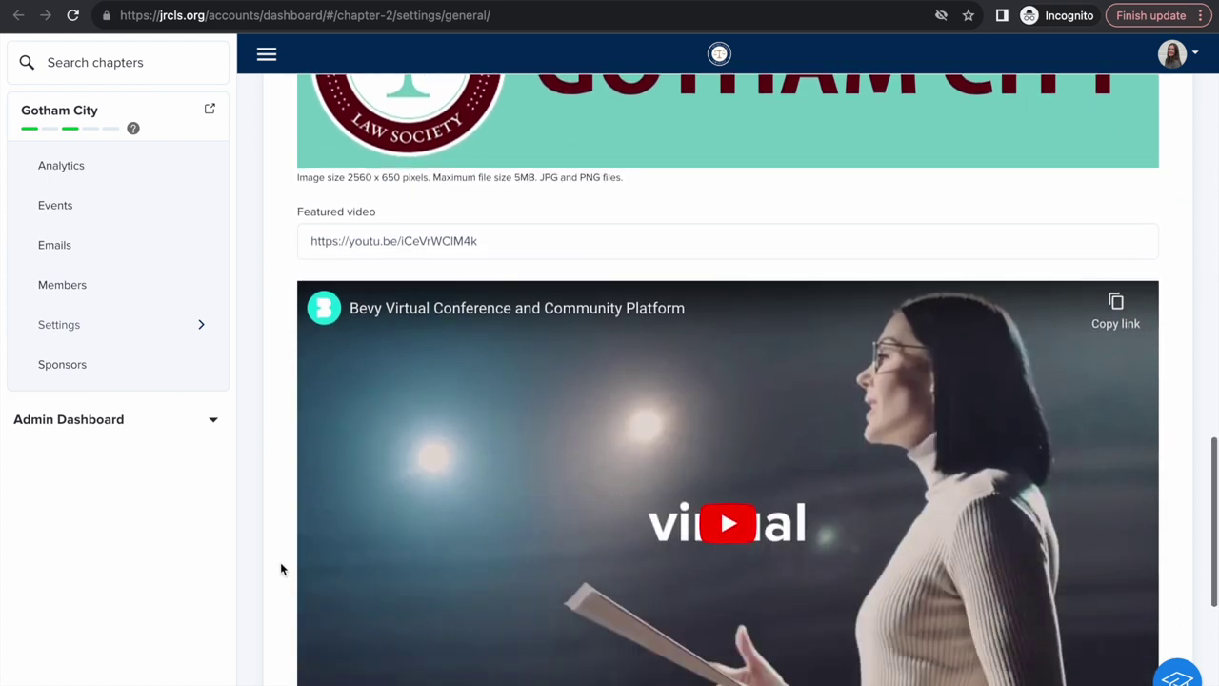
scroll(281, 569, down, 1)
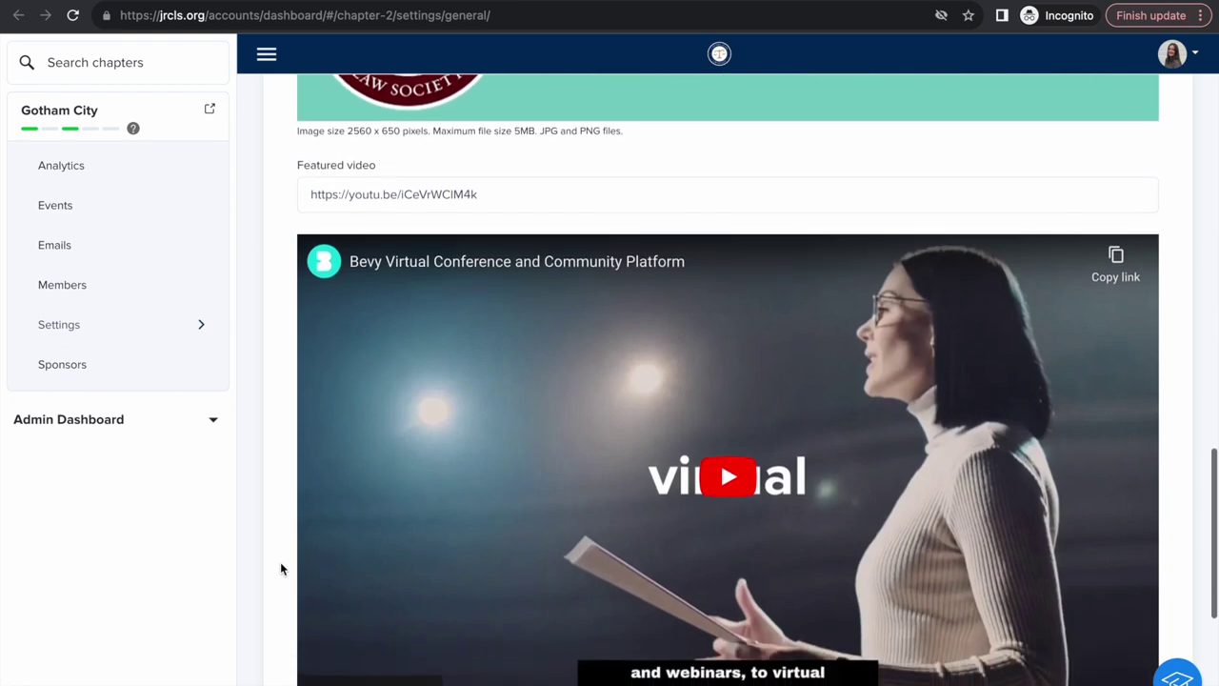
scroll(280, 569, down, 1)
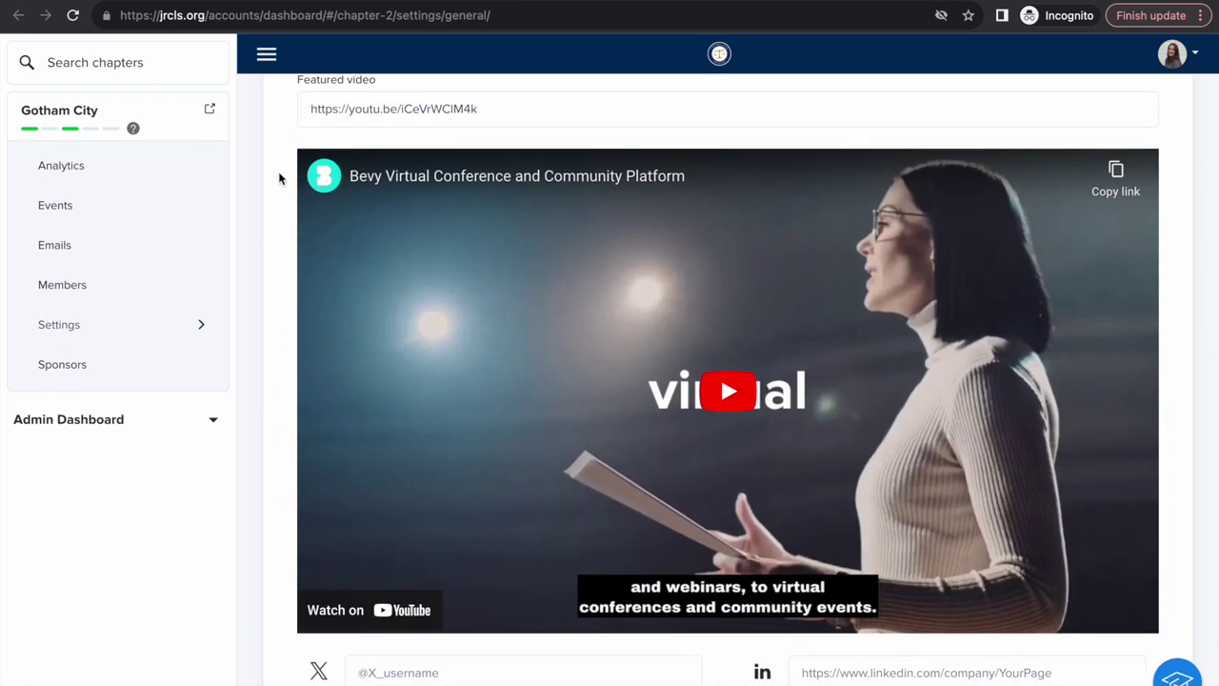
scroll(277, 180, down, 3)
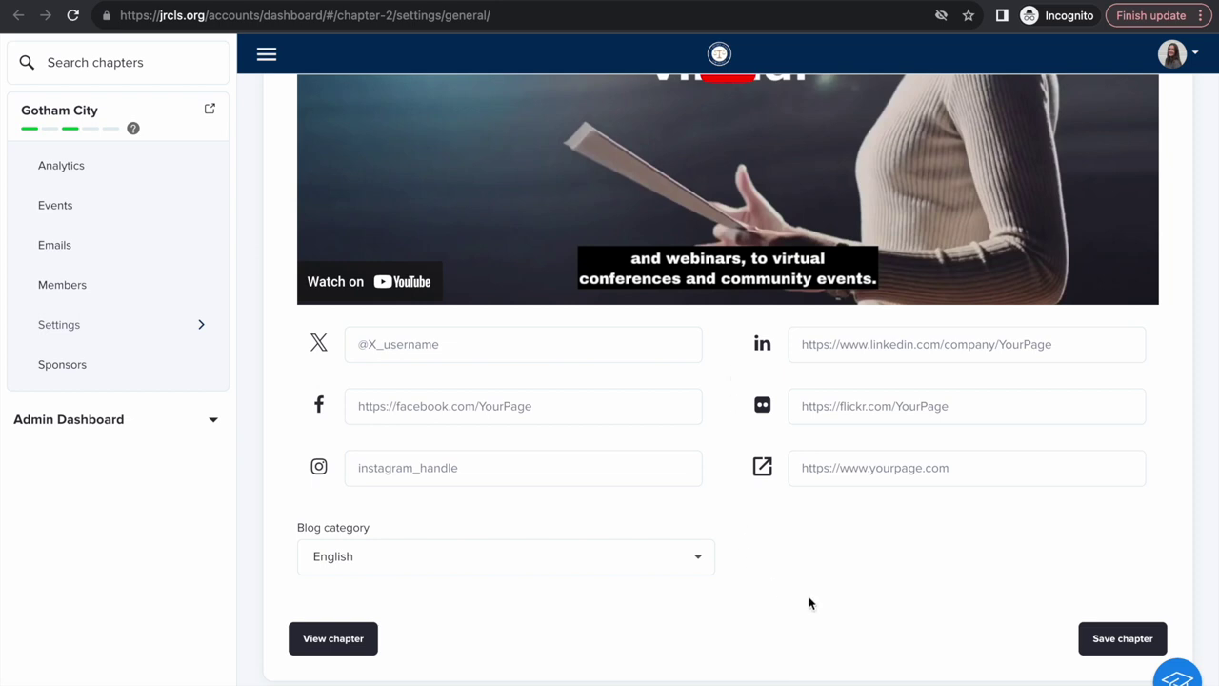
click(1091, 647)
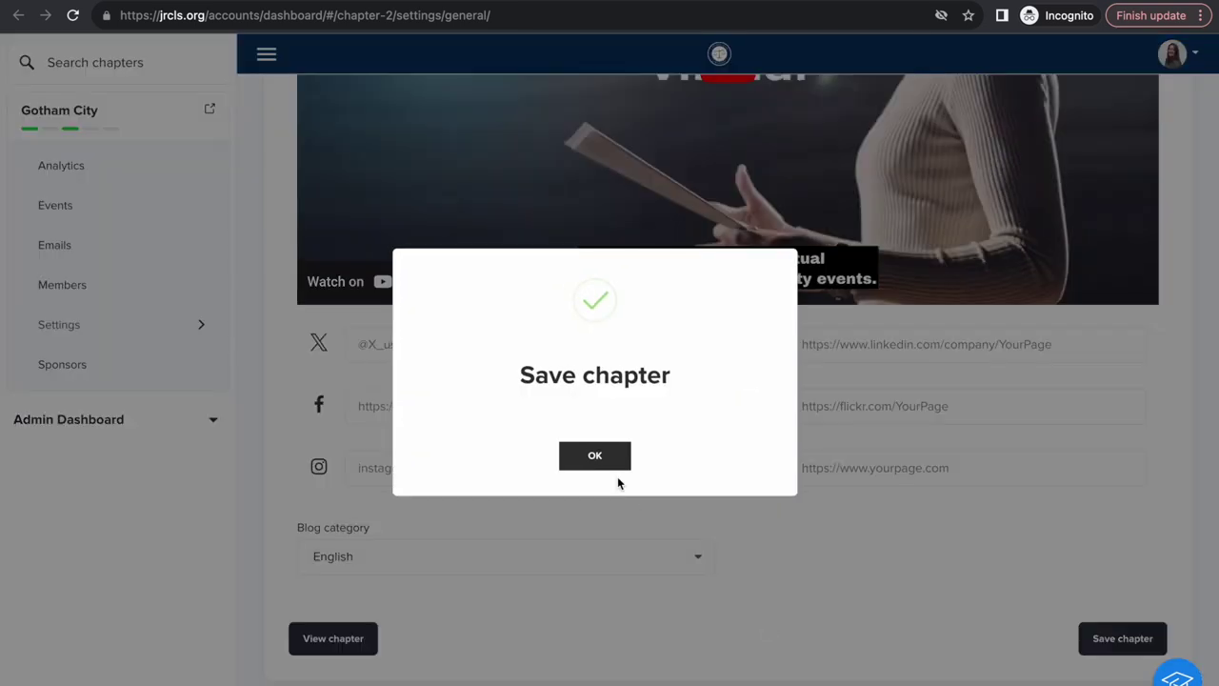
click(615, 467)
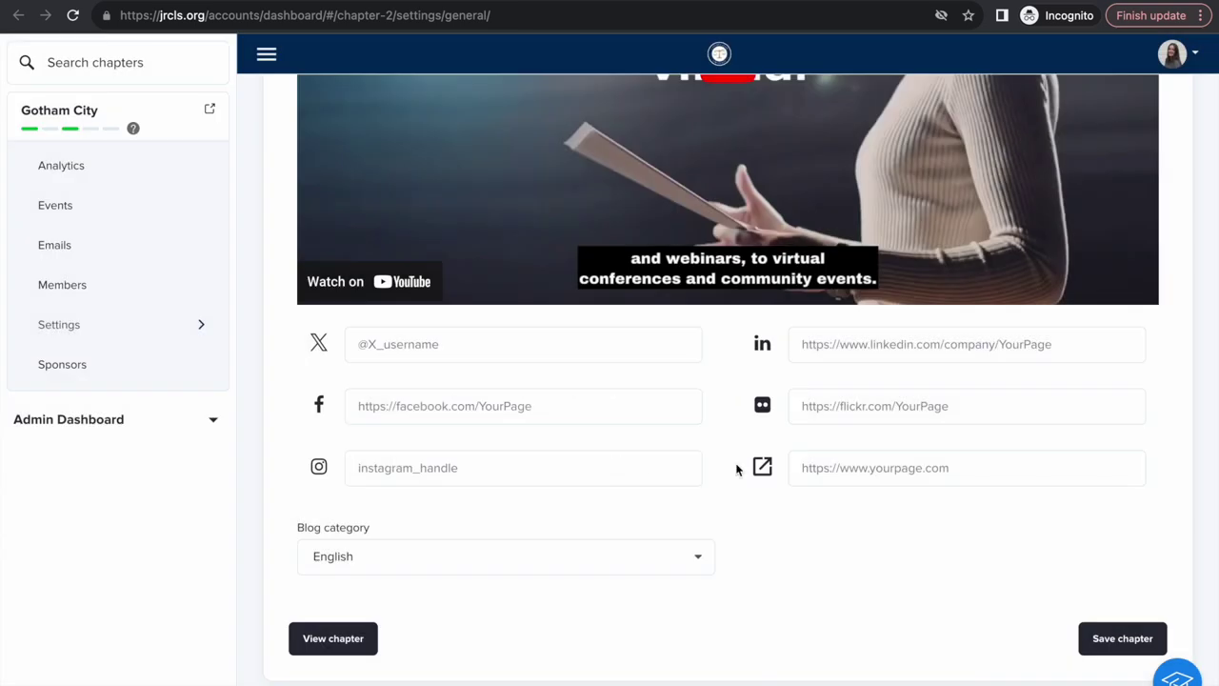
scroll(736, 468, up, 15)
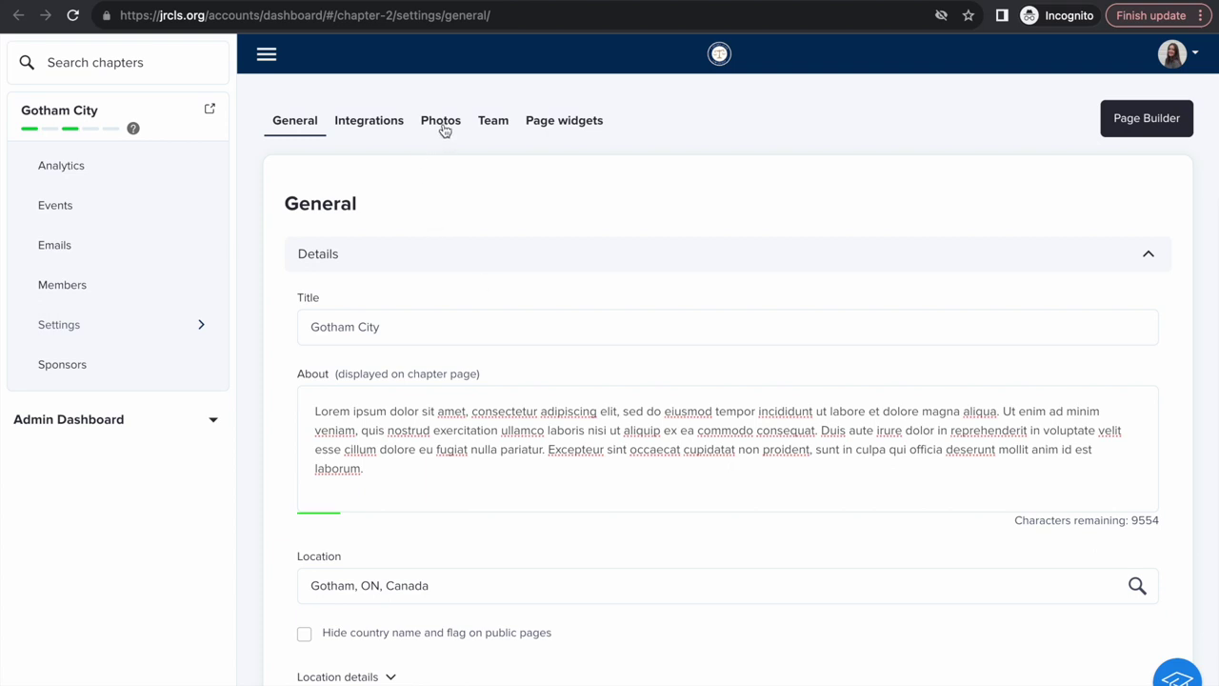
click(441, 122)
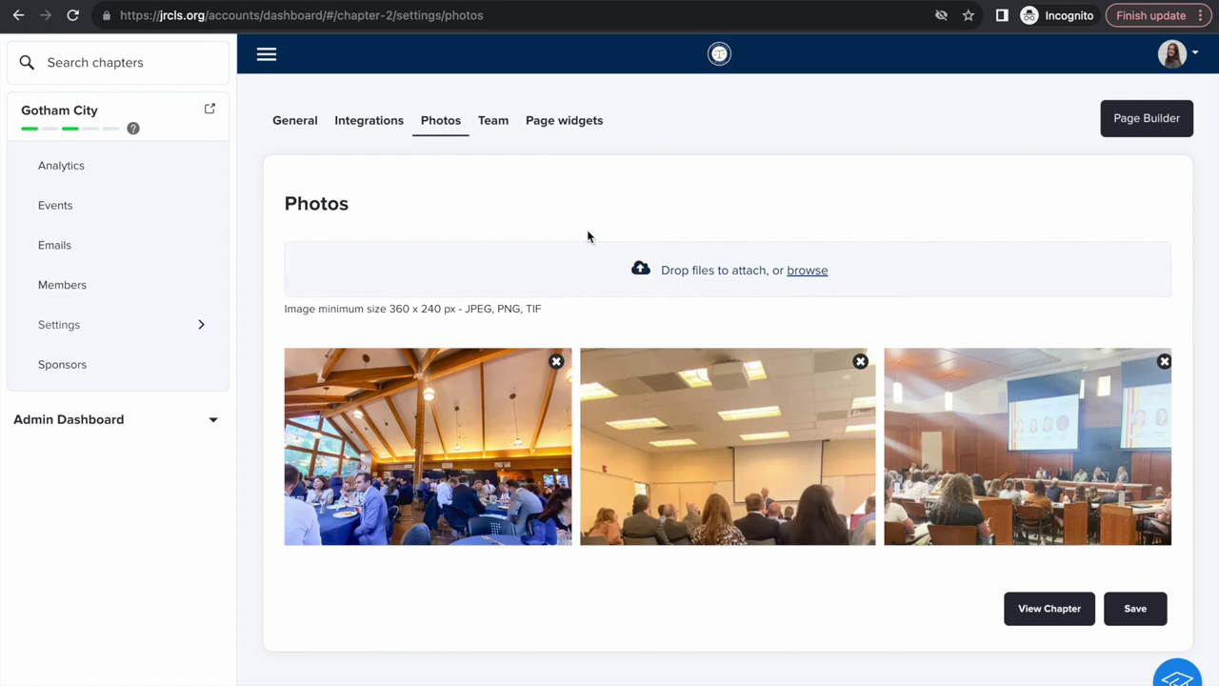
key(alt+Left)
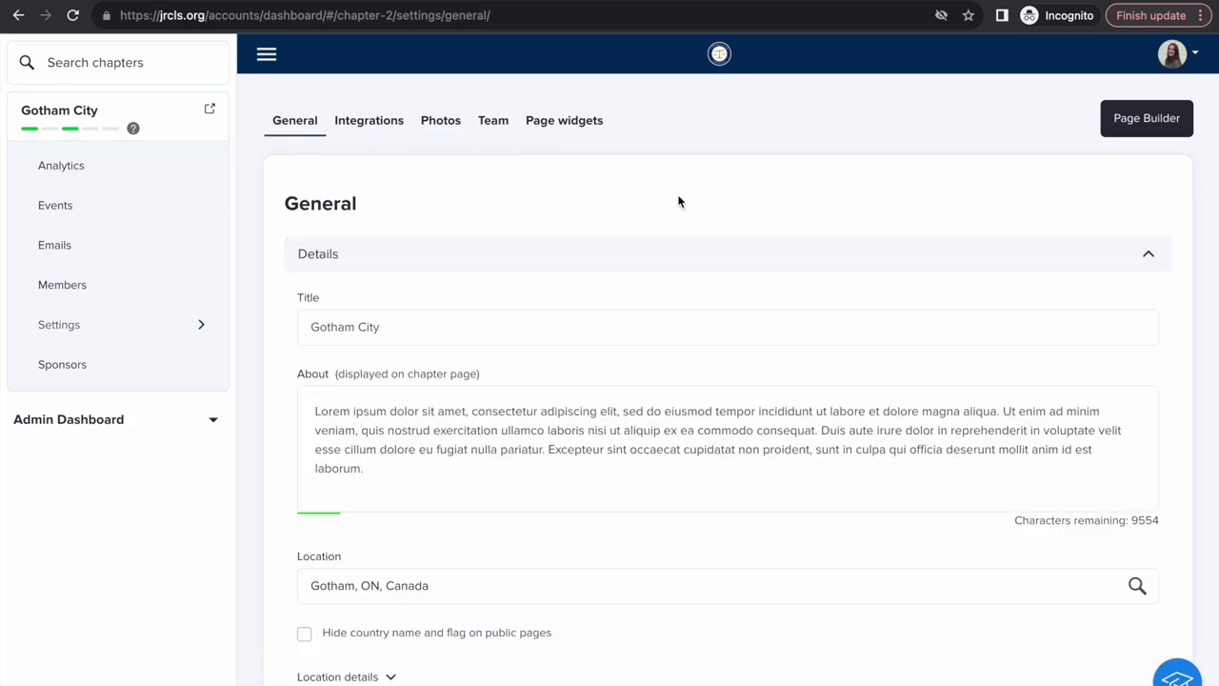
click(492, 122)
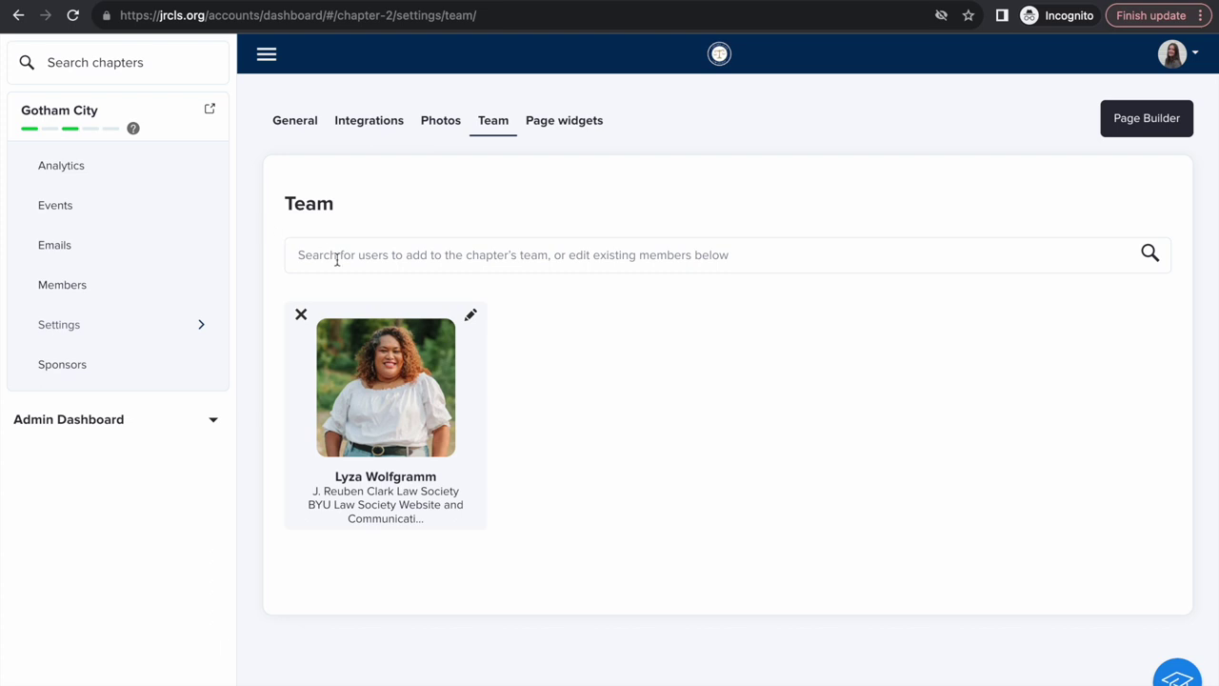
Step: Find the Website & Communications Student Employee and set them visible with Lead Organizer permissions
click(376, 257)
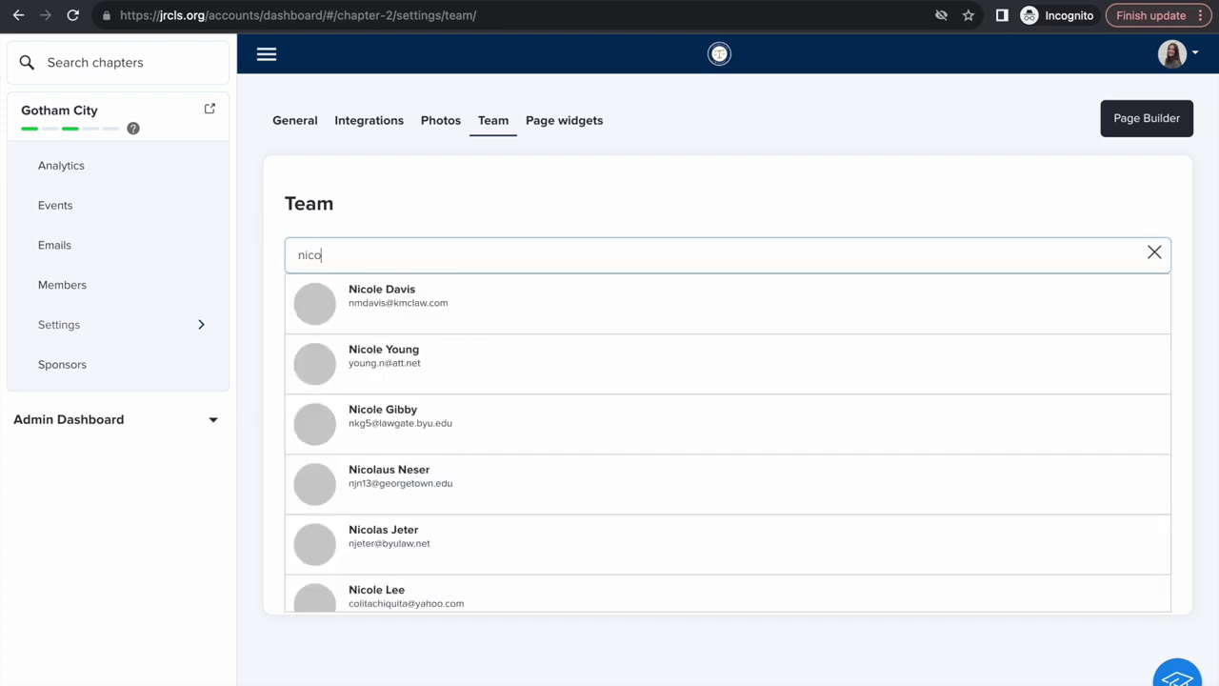
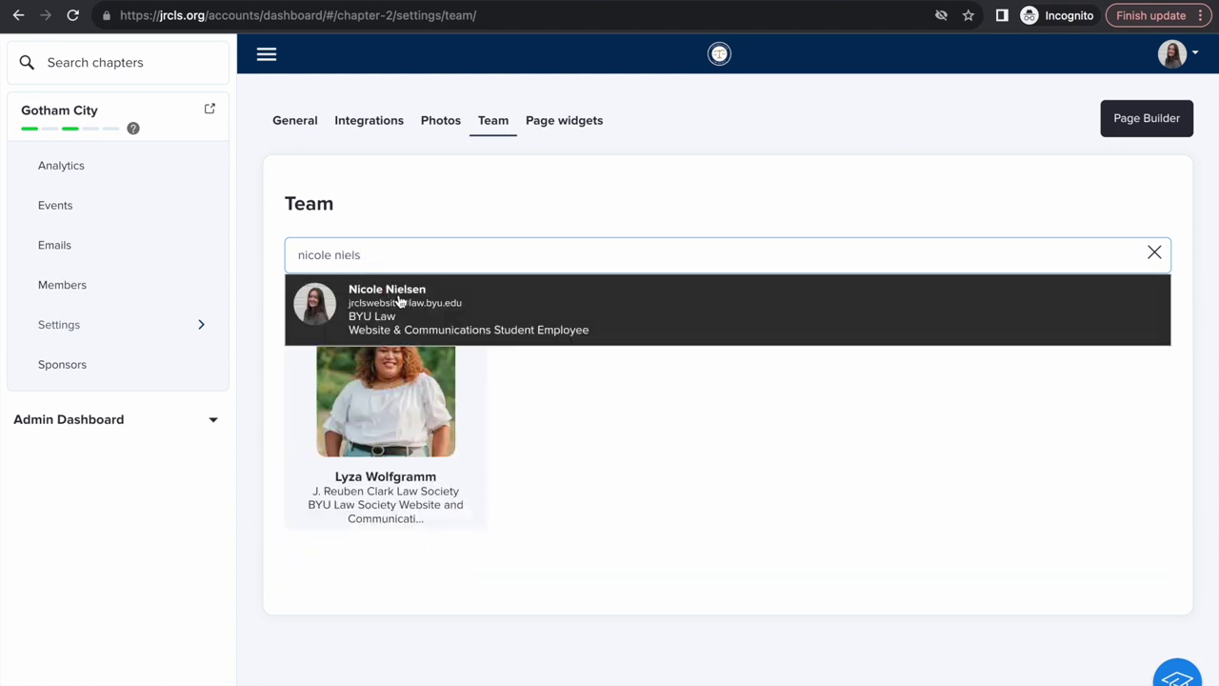
click(400, 302)
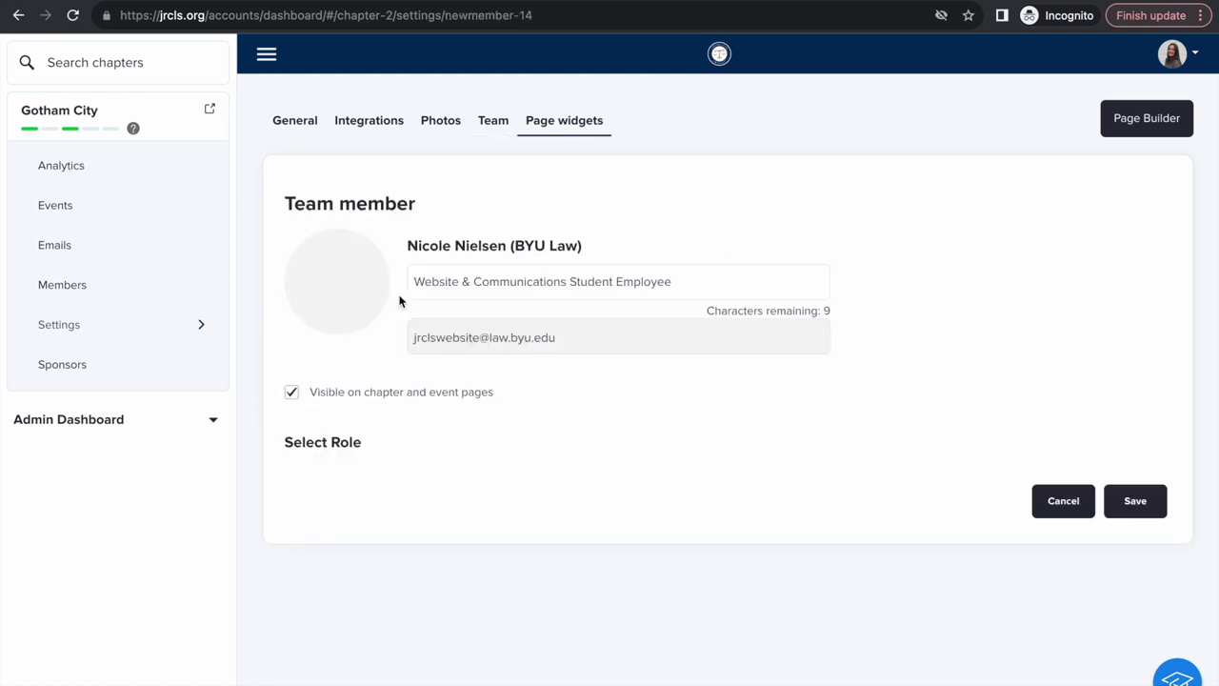
click(686, 284)
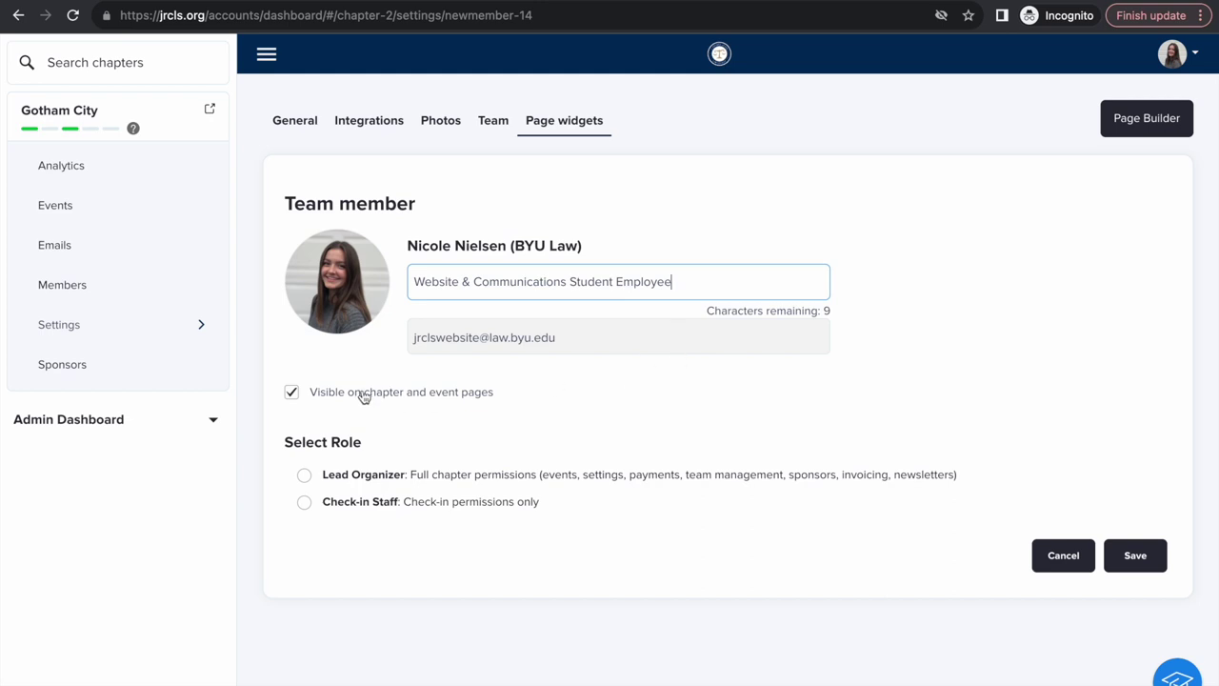
click(296, 399)
click(295, 398)
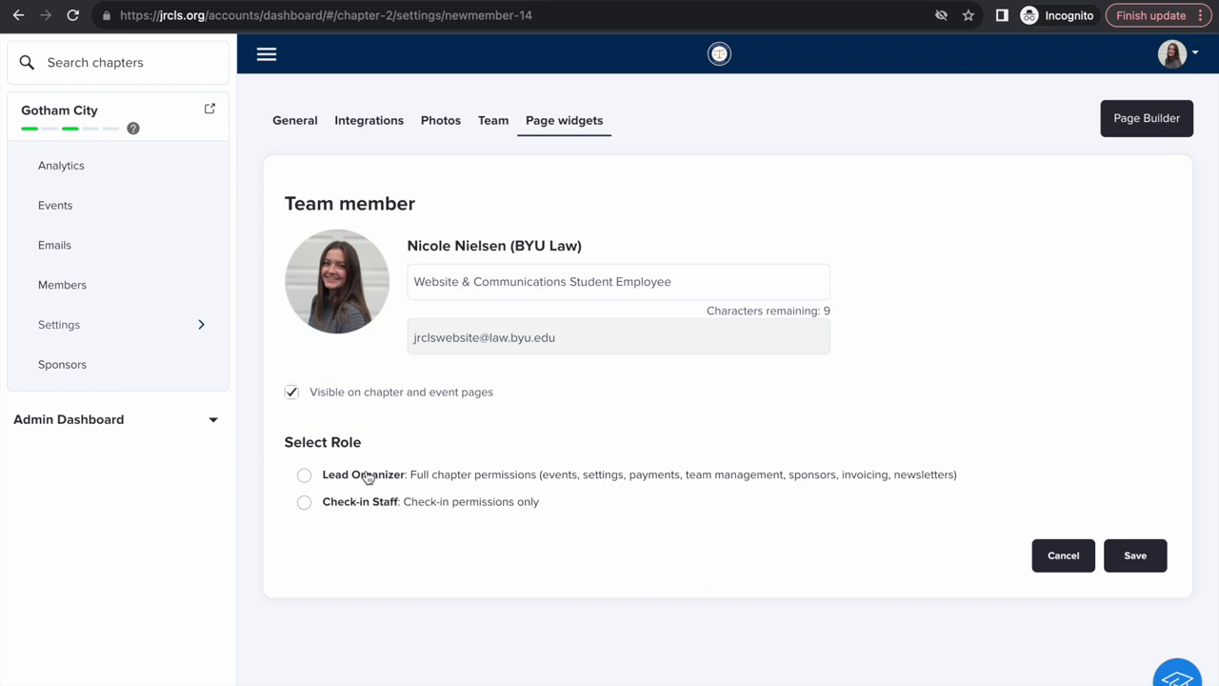
click(304, 476)
Step: Save the new Gotham City team member and acknowledge the confirmations
click(1138, 558)
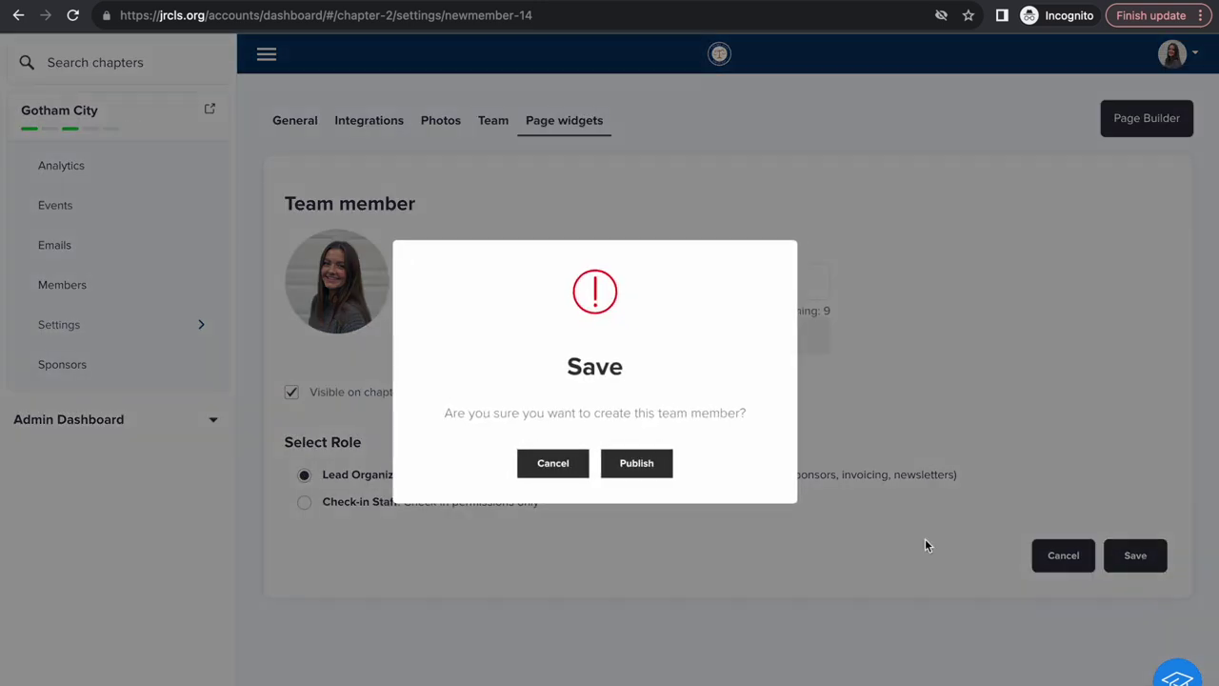
click(636, 469)
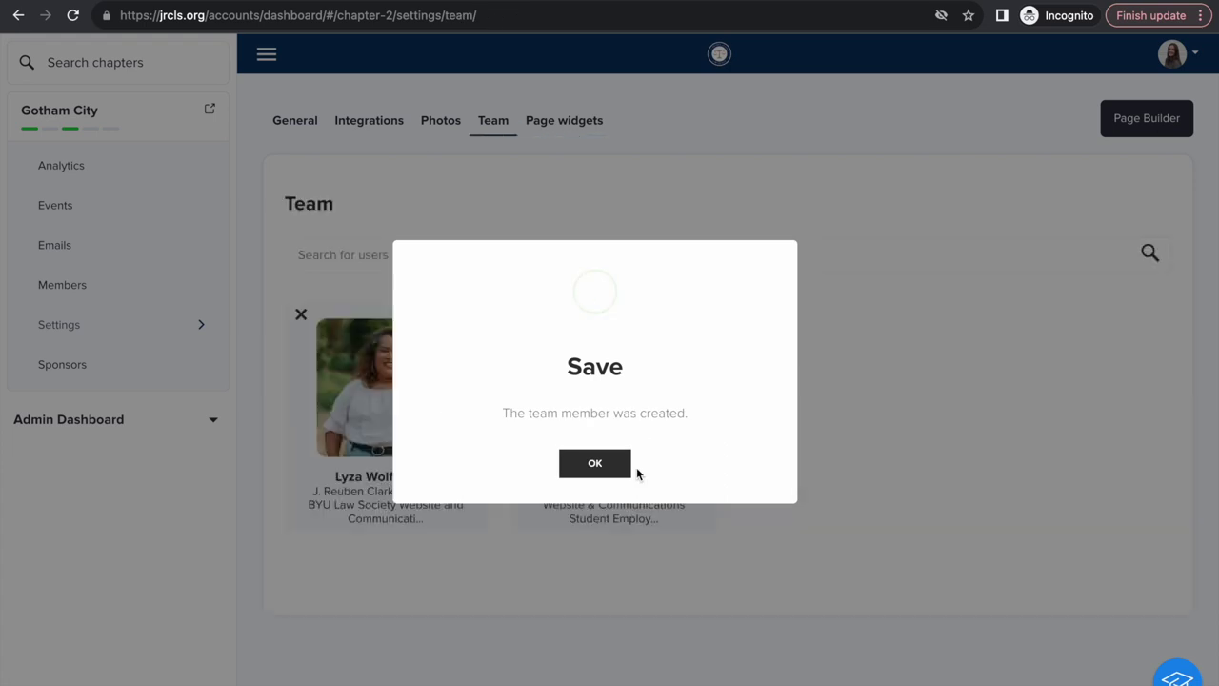
click(610, 471)
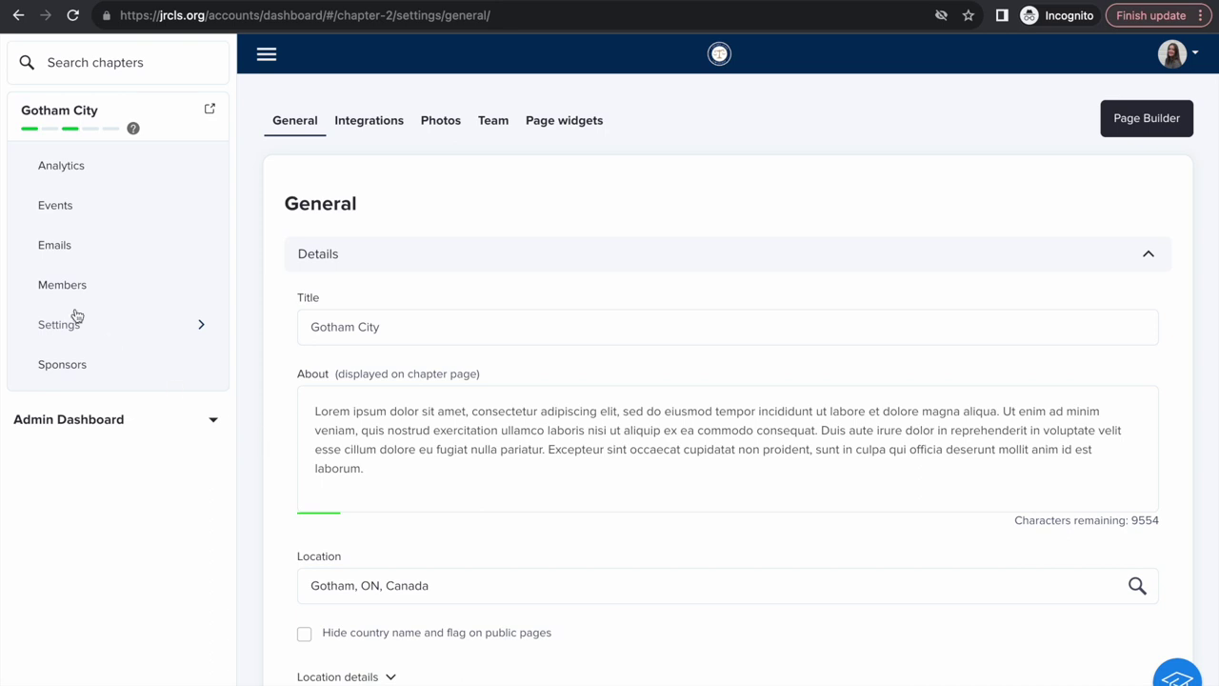
Step: Go to the chapter's Emails list and begin a new blank Gotham City email
click(73, 249)
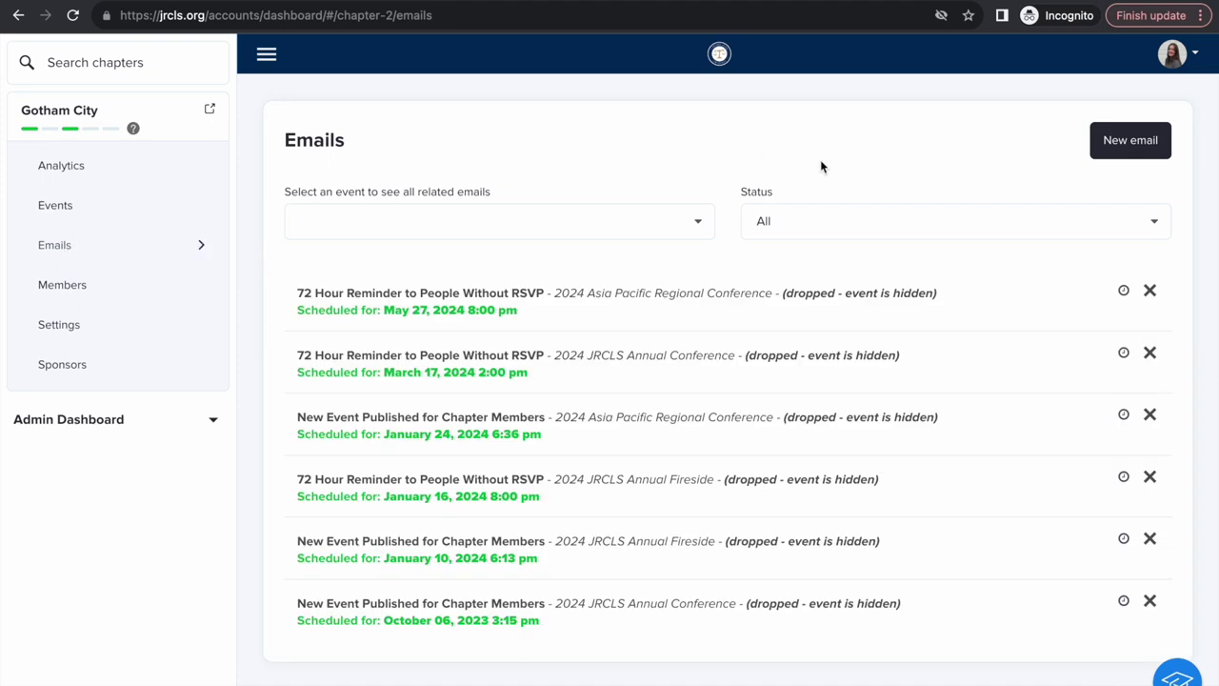
click(1117, 147)
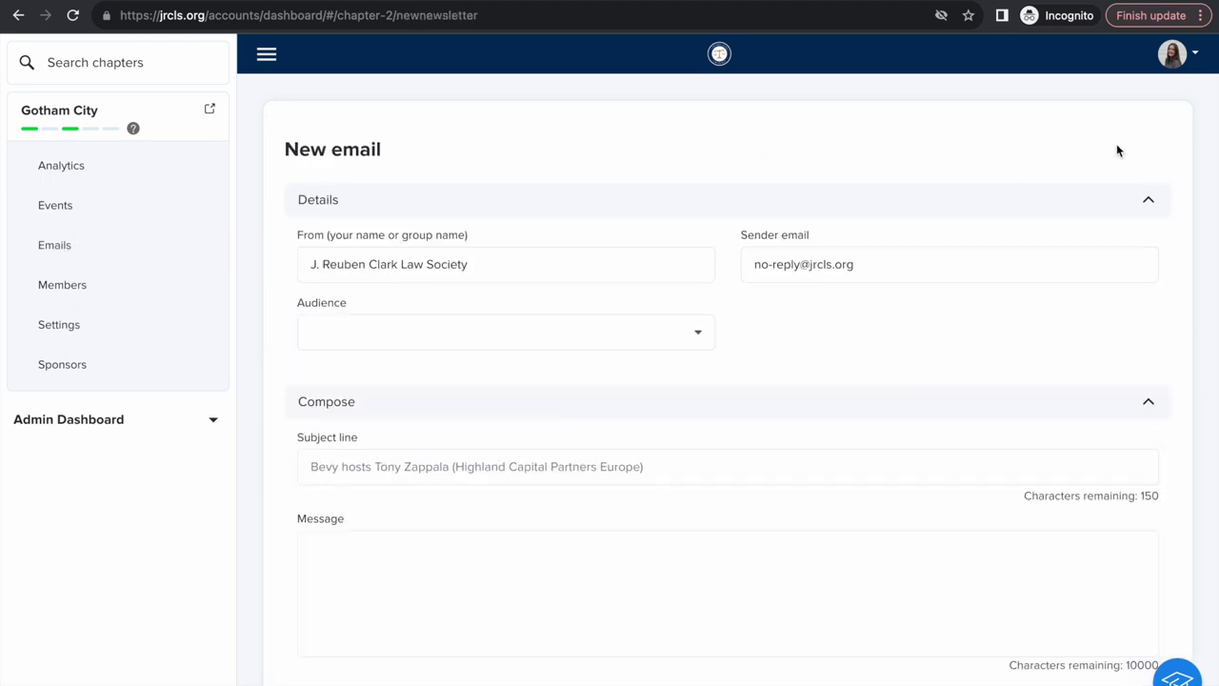
Step: Set the new email's audience to Event Chapter Teams
scroll(785, 341, down, 1)
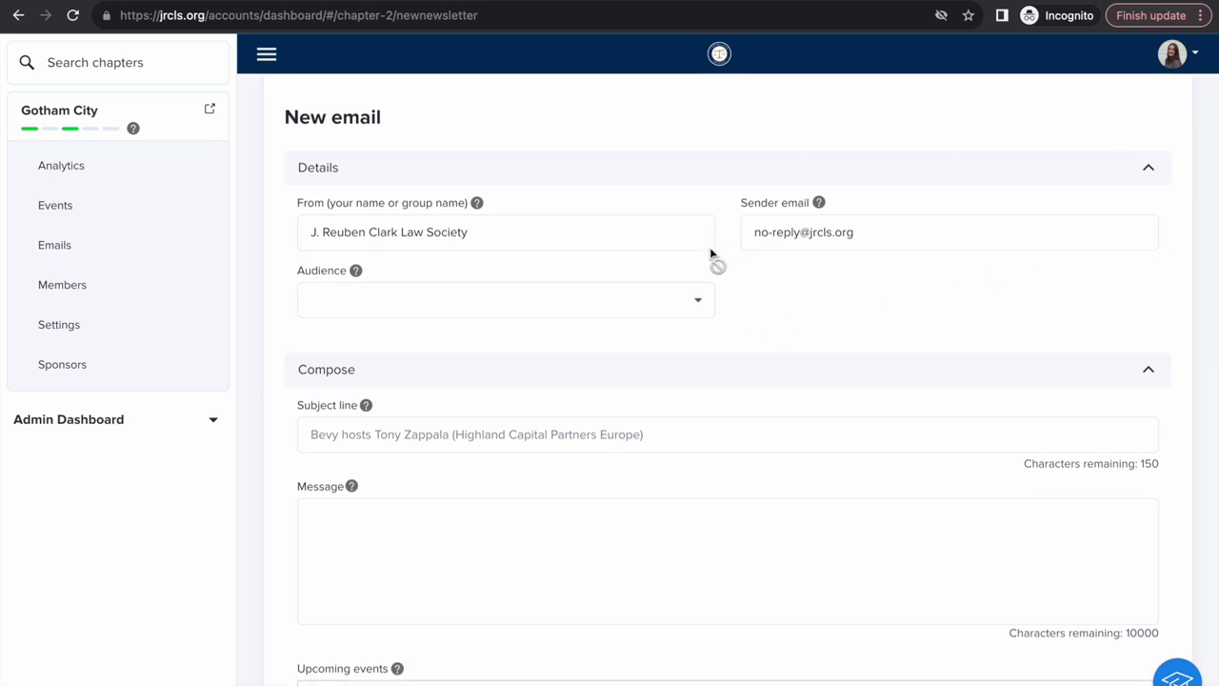
click(697, 305)
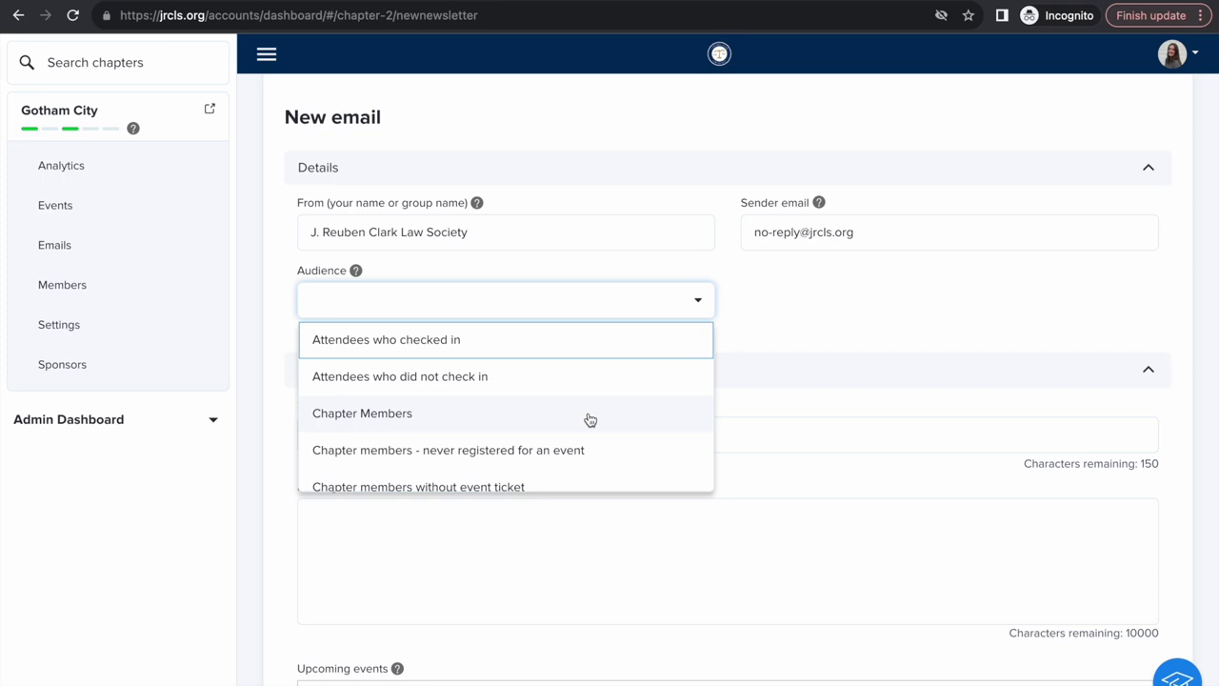
scroll(588, 419, down, 3)
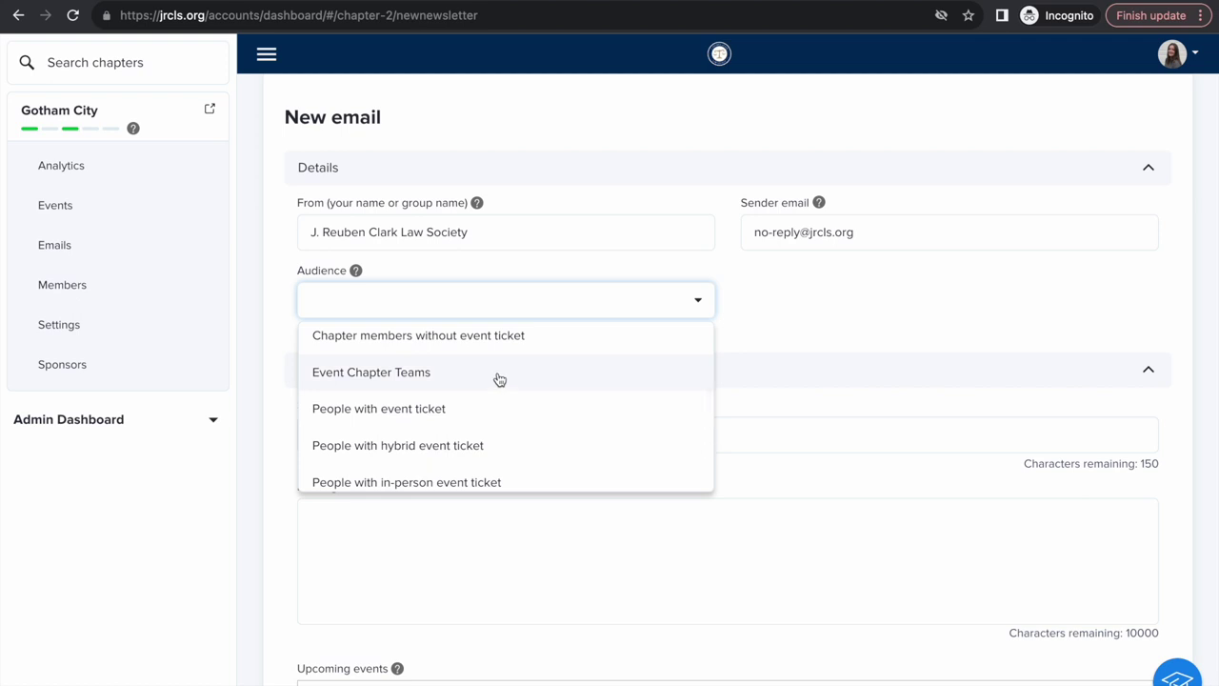
click(498, 378)
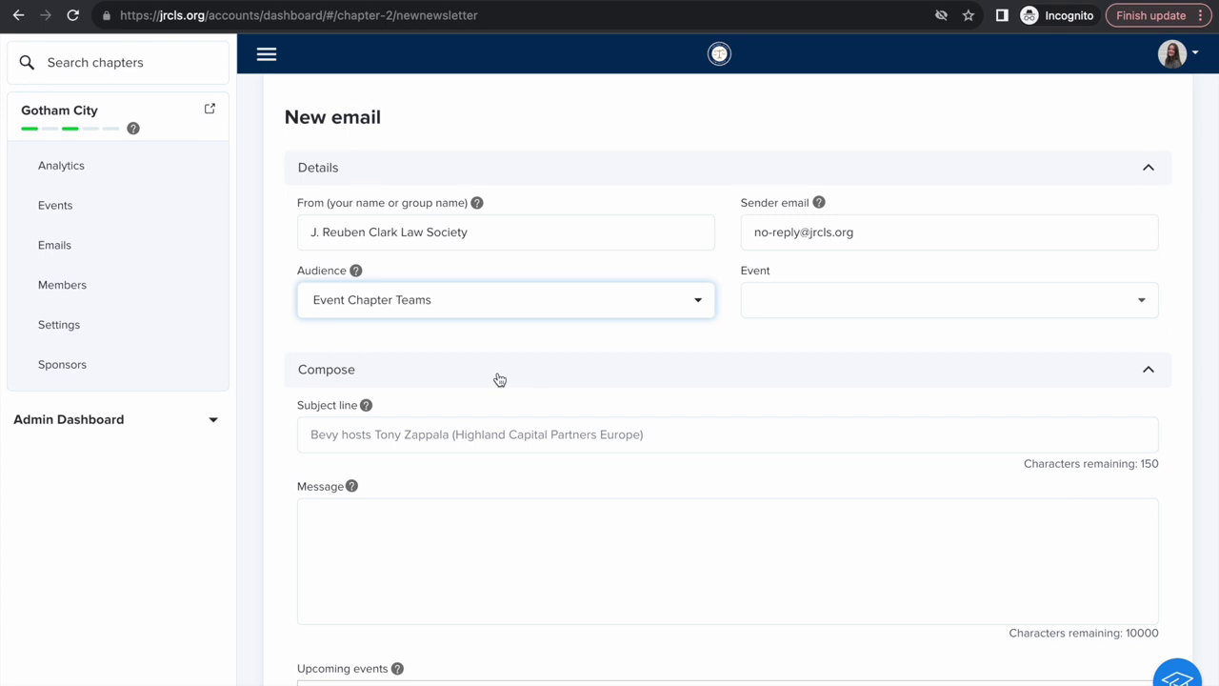
Step: Remove the 2024 JRCLS Annual Conference from upcoming events and place the cursor in Message
scroll(499, 379, down, 3)
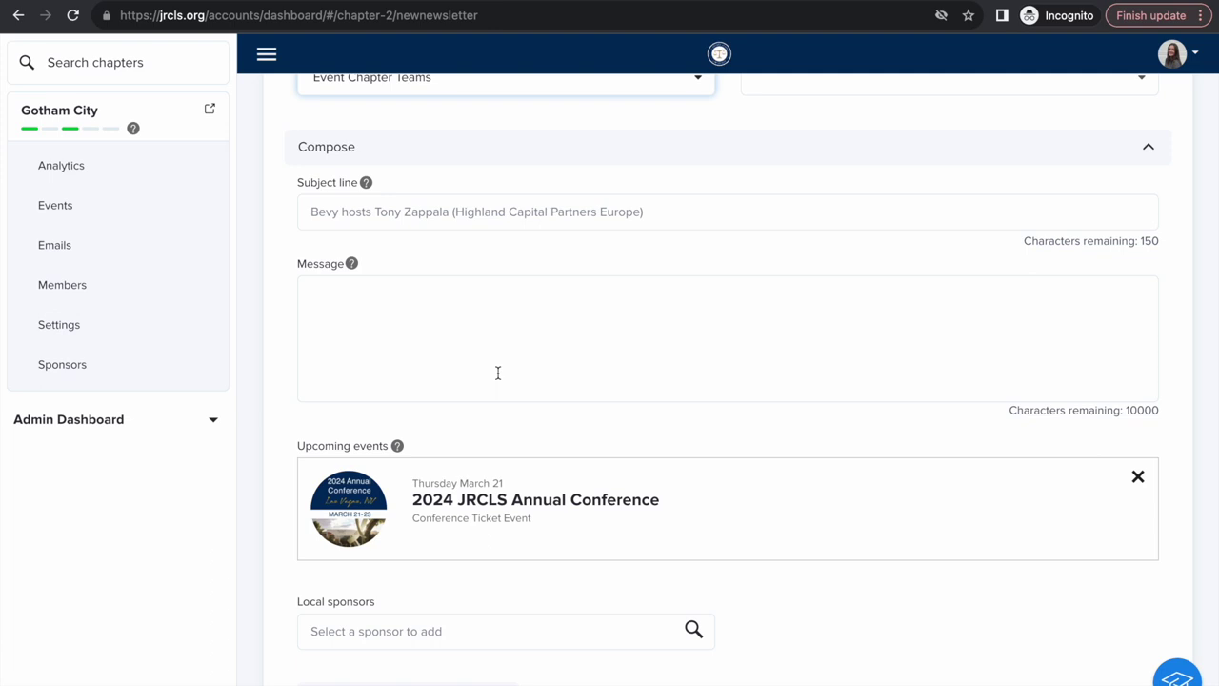
click(1138, 476)
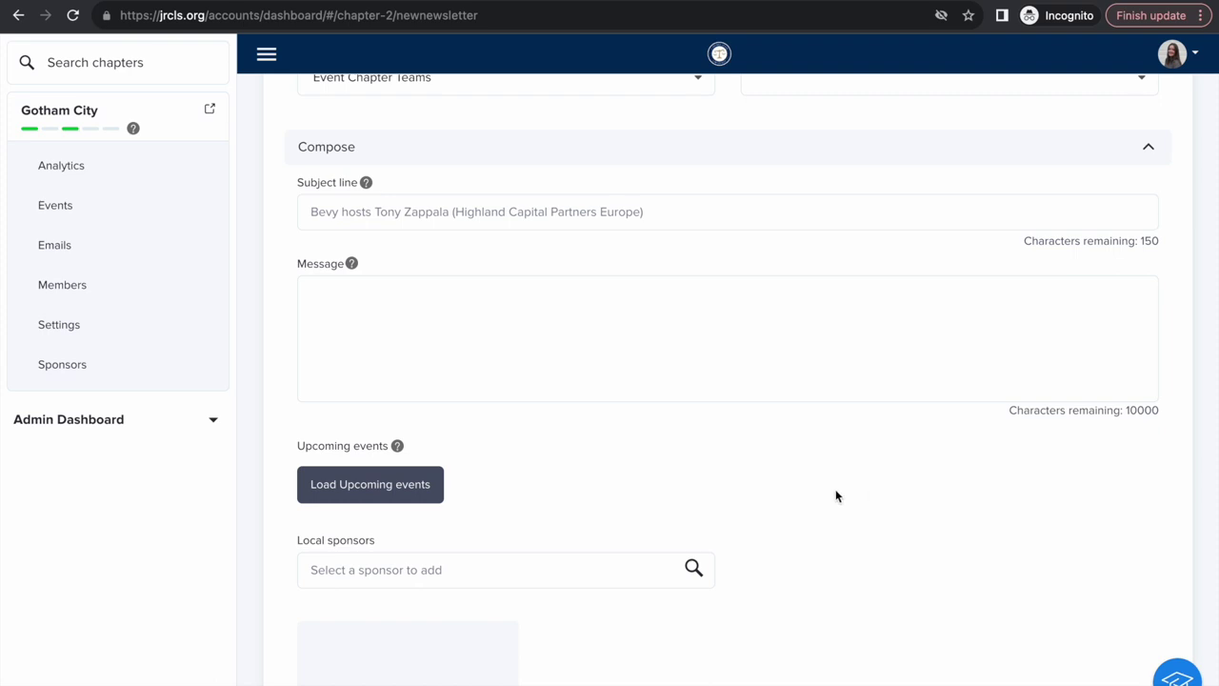
click(619, 308)
scroll(618, 308, down, 5)
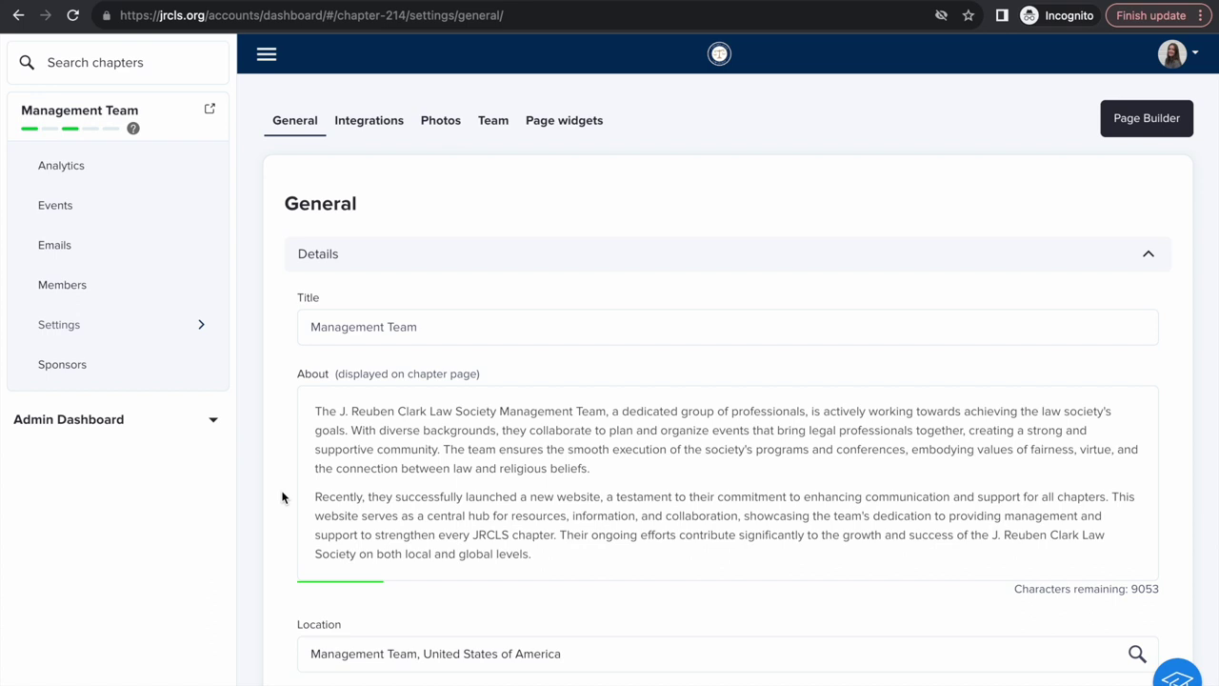
Step: Open the Management Team's members list, search for a member's name, then clear the search and close a row's actions menu
click(75, 293)
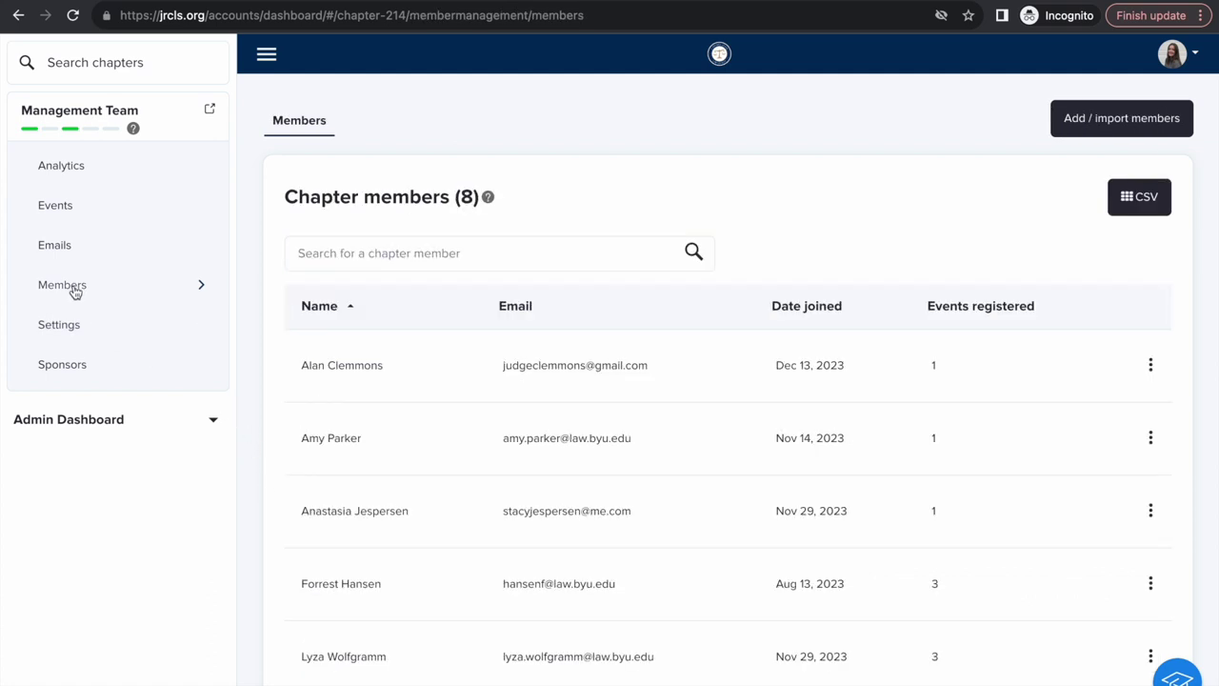
click(428, 258)
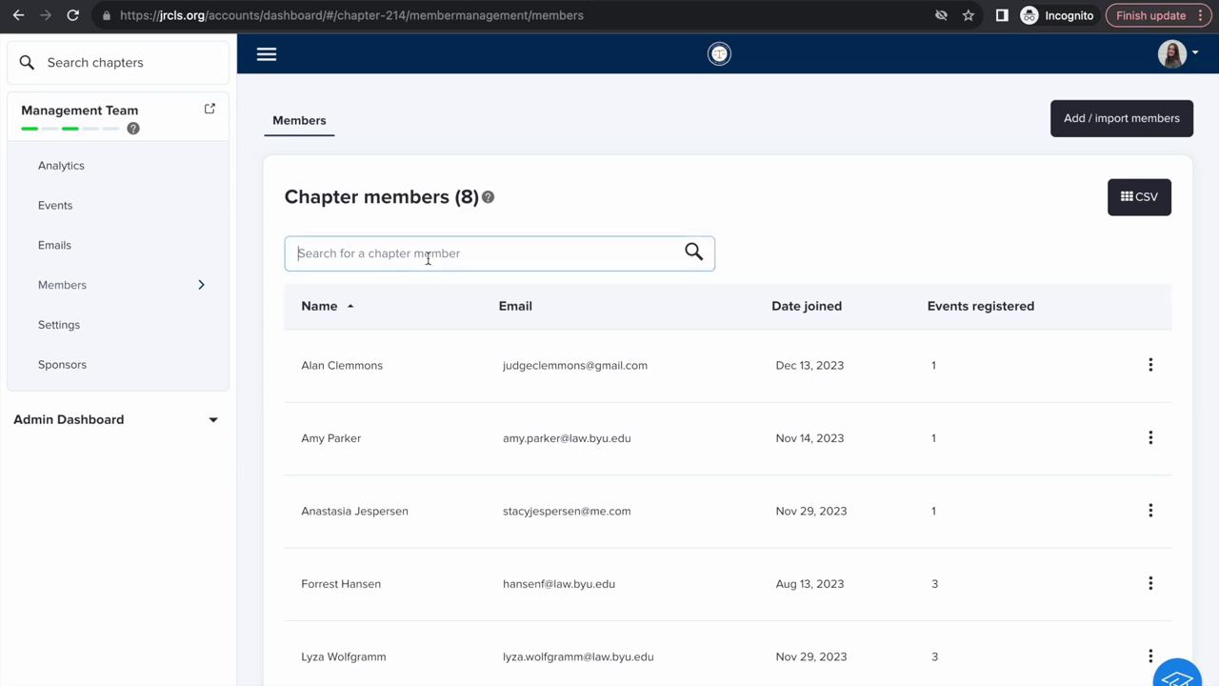
text(nicol)
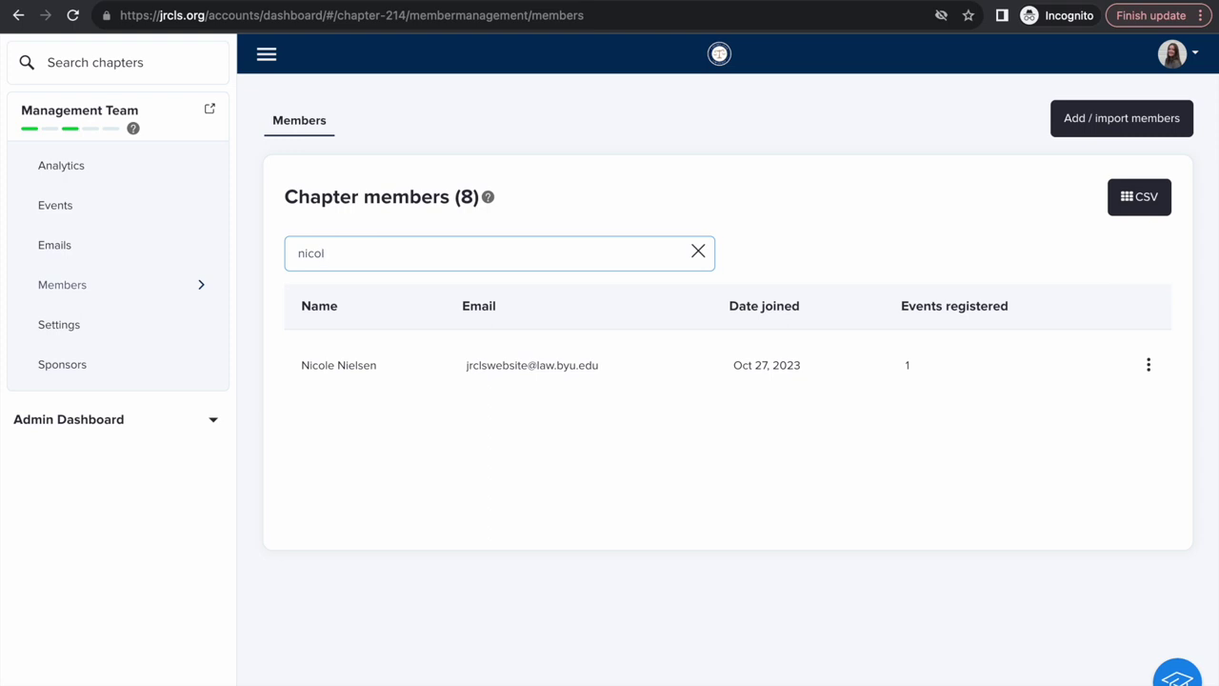
click(698, 252)
click(1152, 369)
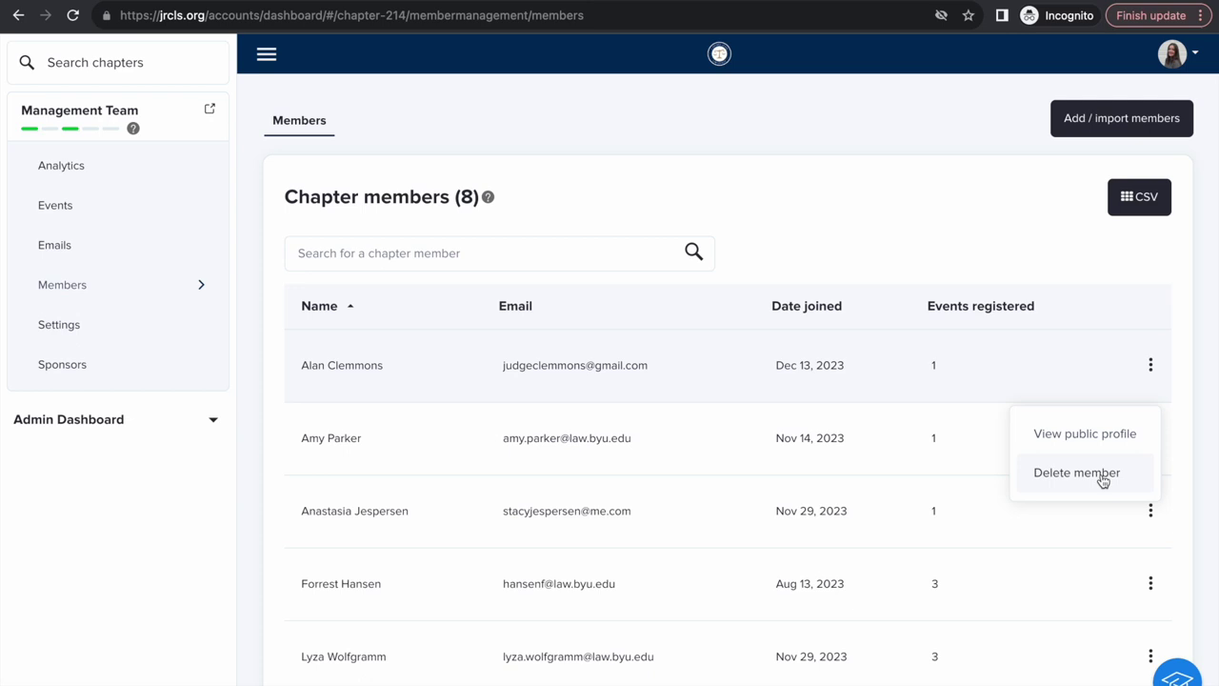
click(1152, 372)
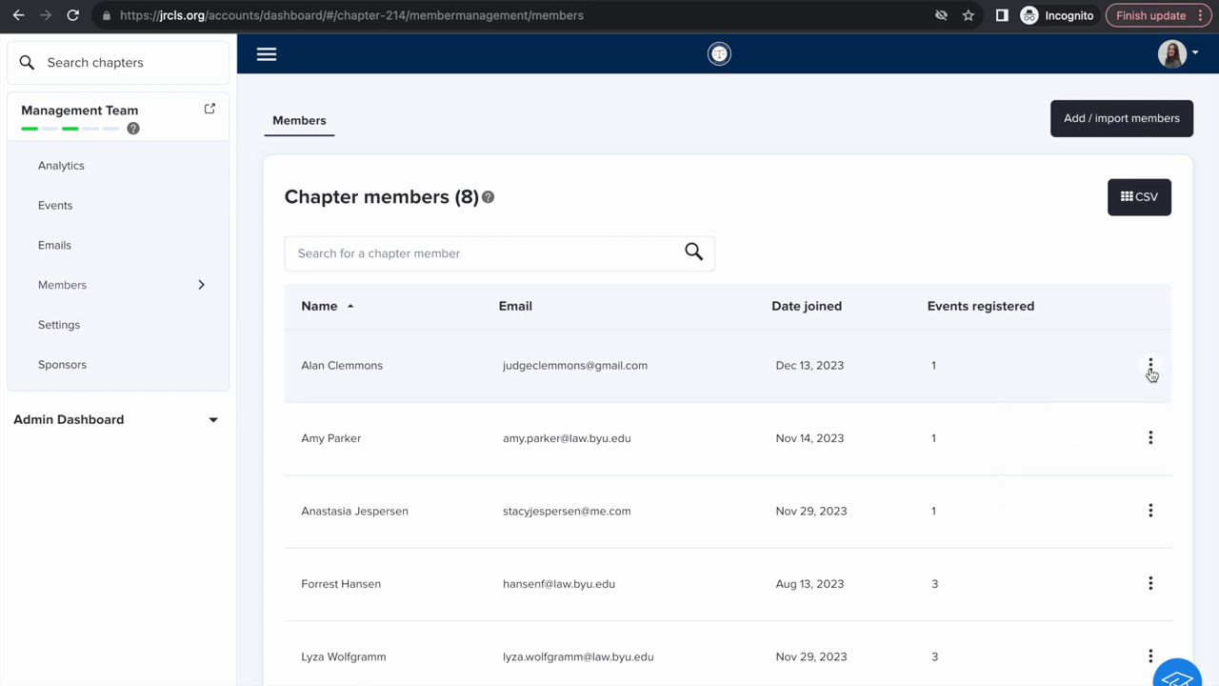